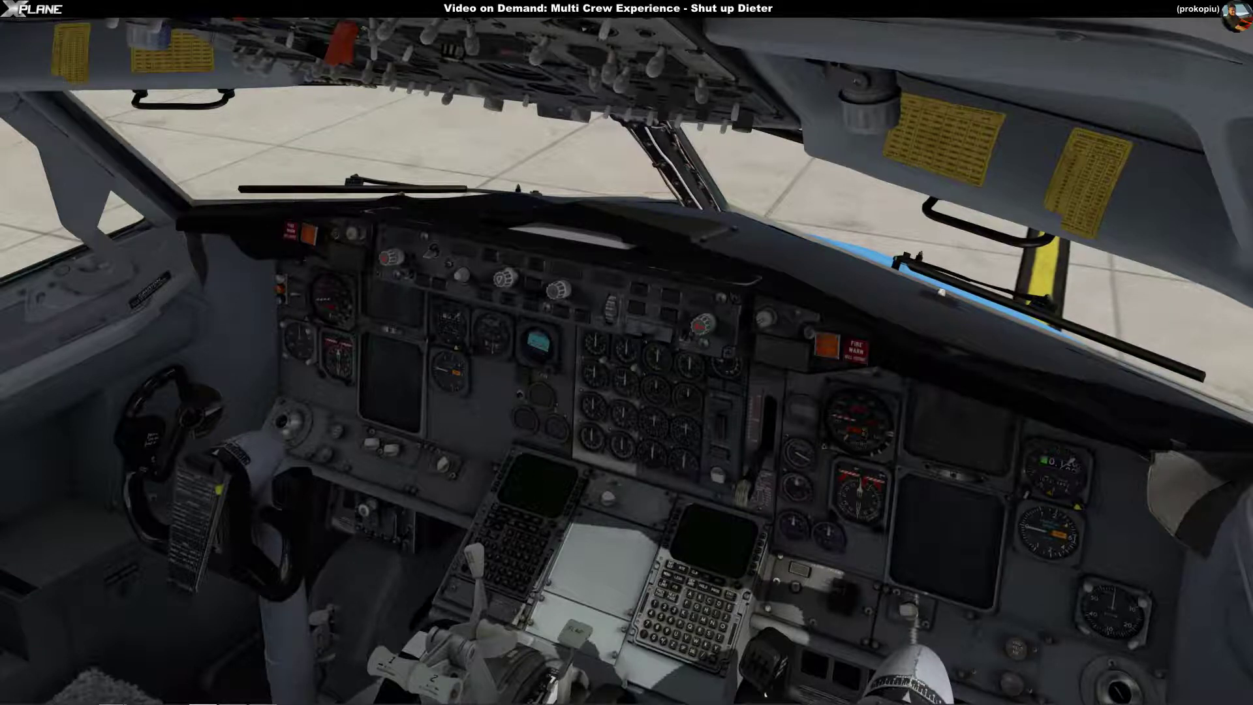
- Place the Multi Crew Experience window over the cockpit view and suspend its speech recognition
drag(515, 28, 562, 182)
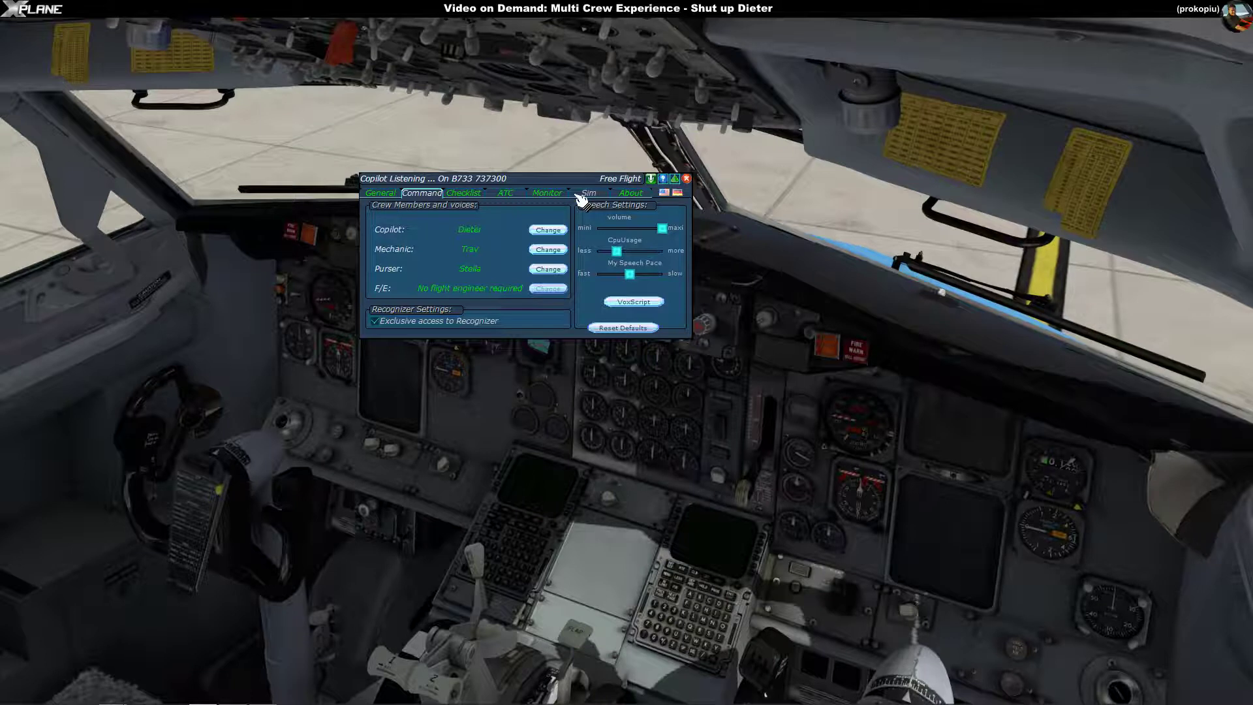
click(651, 179)
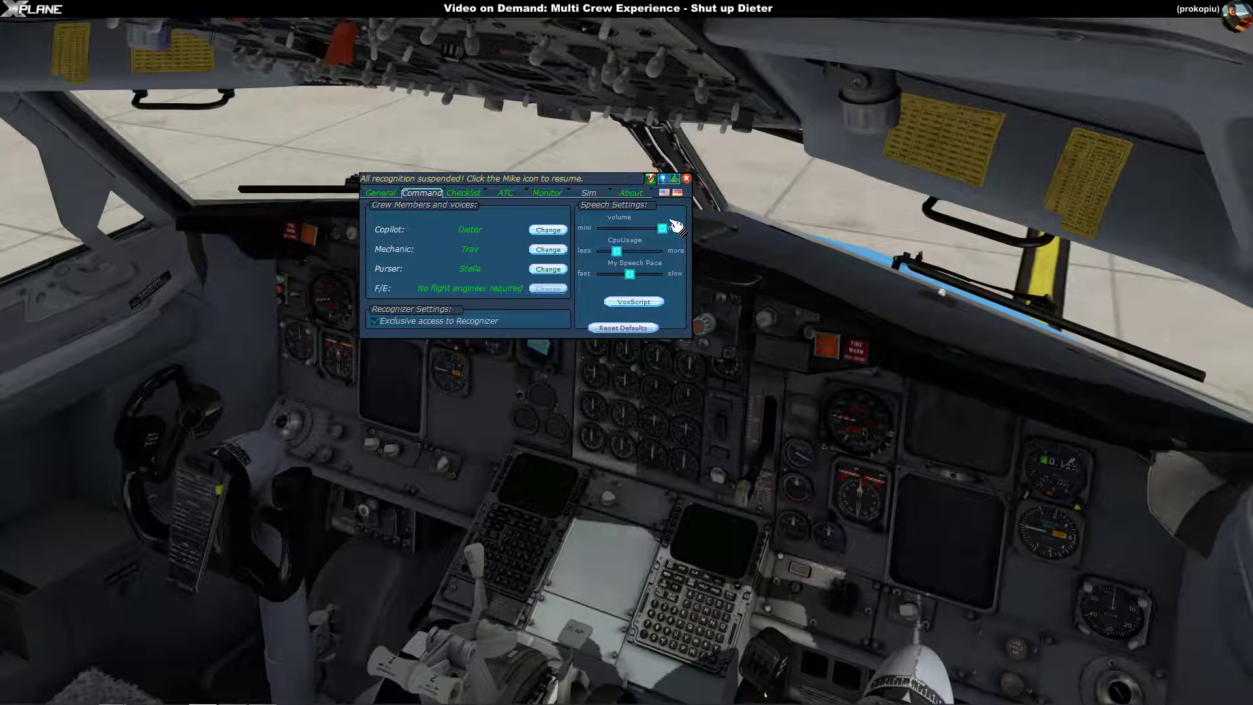
- Look over the general crew settings, then the copilot-related VoxScripts, including cockpit preparation.vscr
click(385, 194)
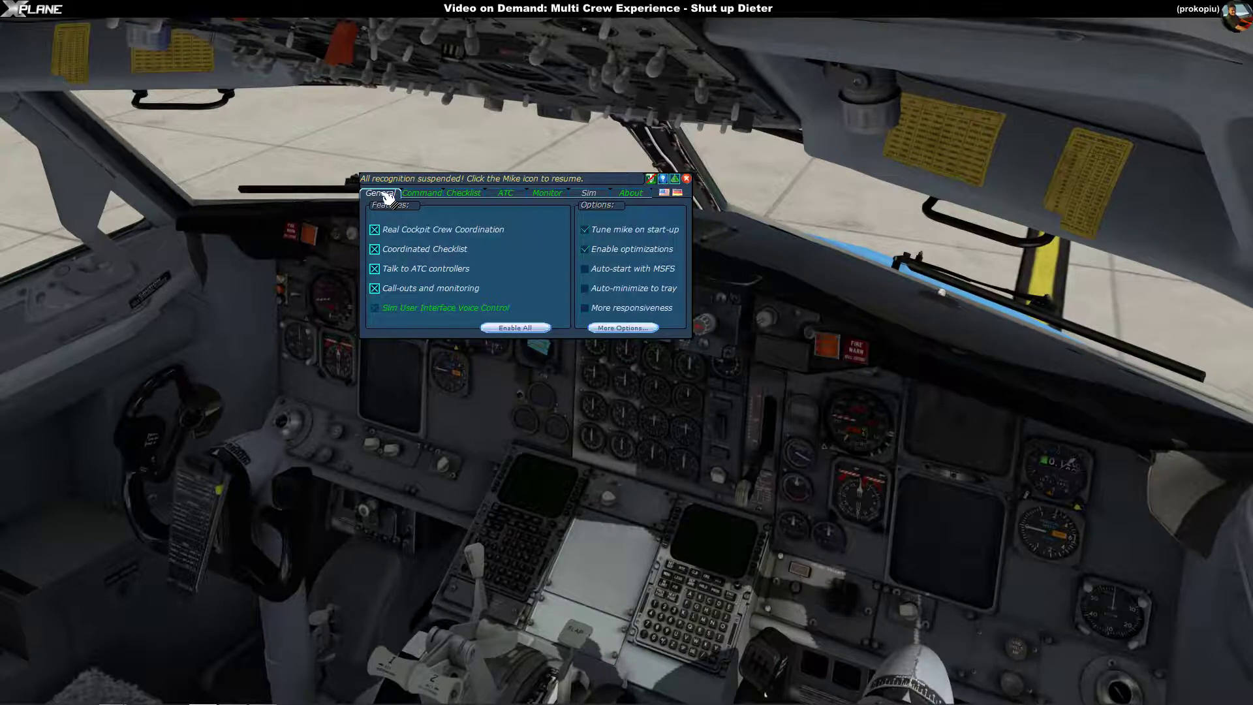
mouse_move(346, 19)
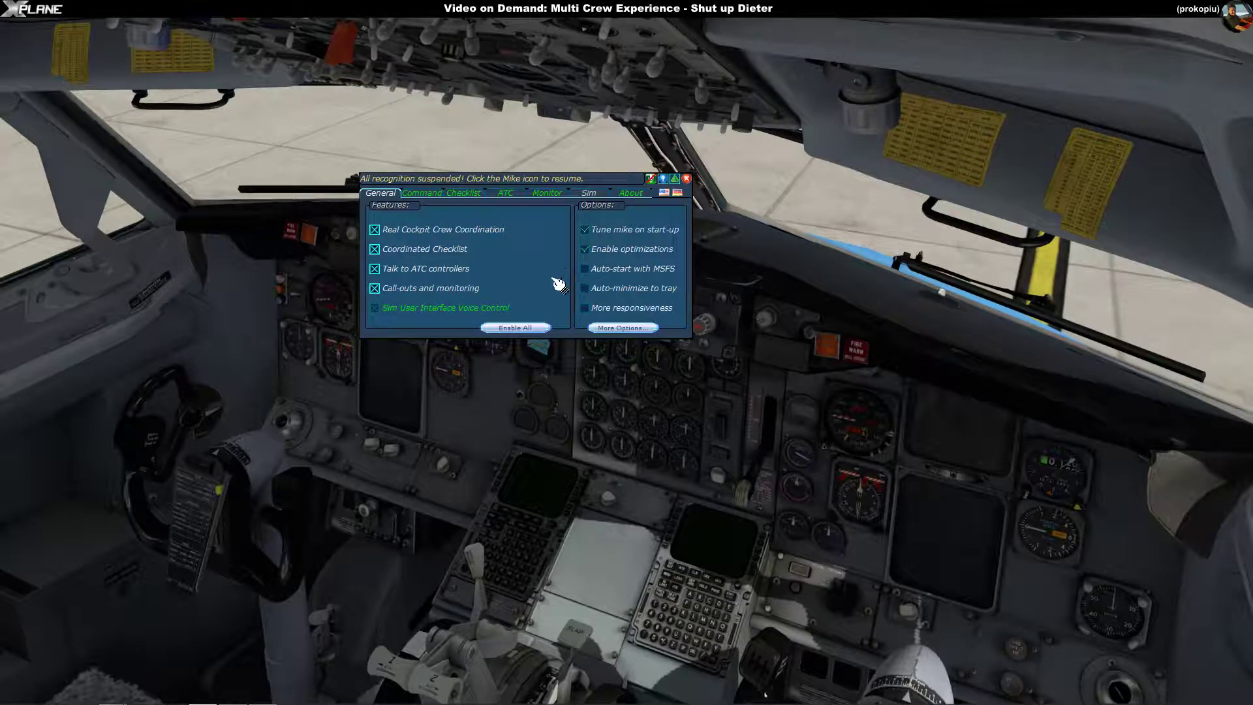
click(424, 193)
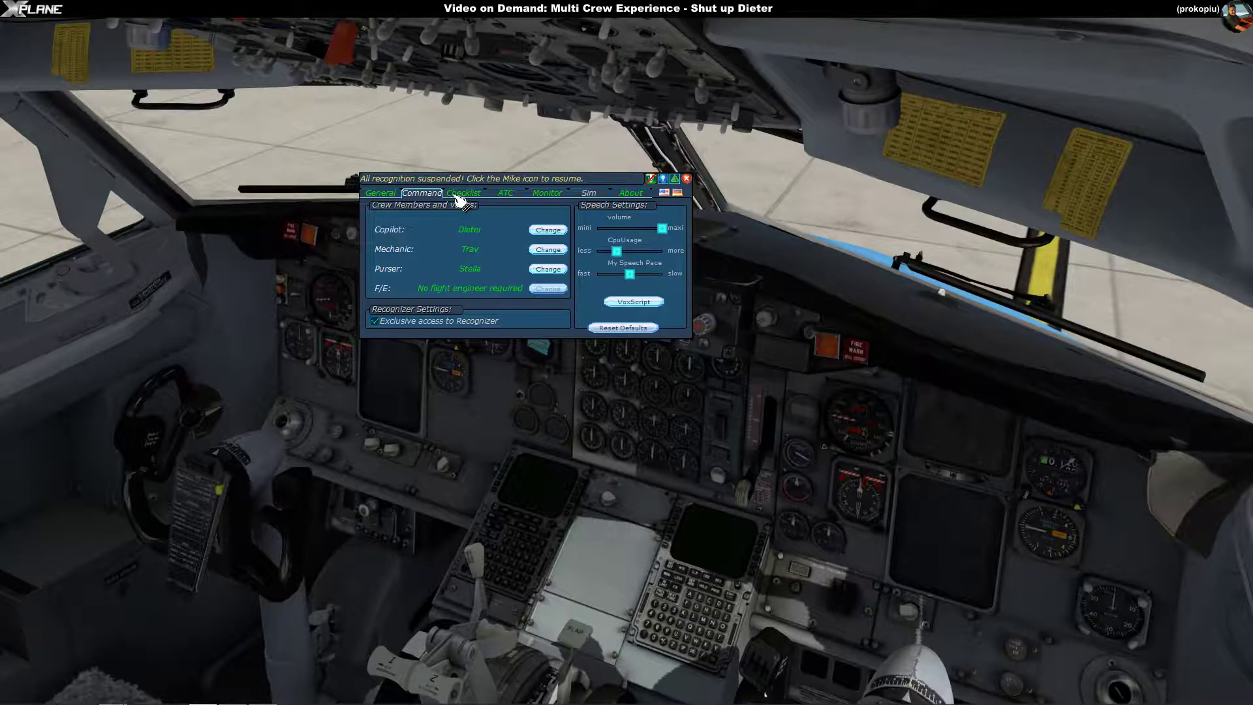
click(634, 302)
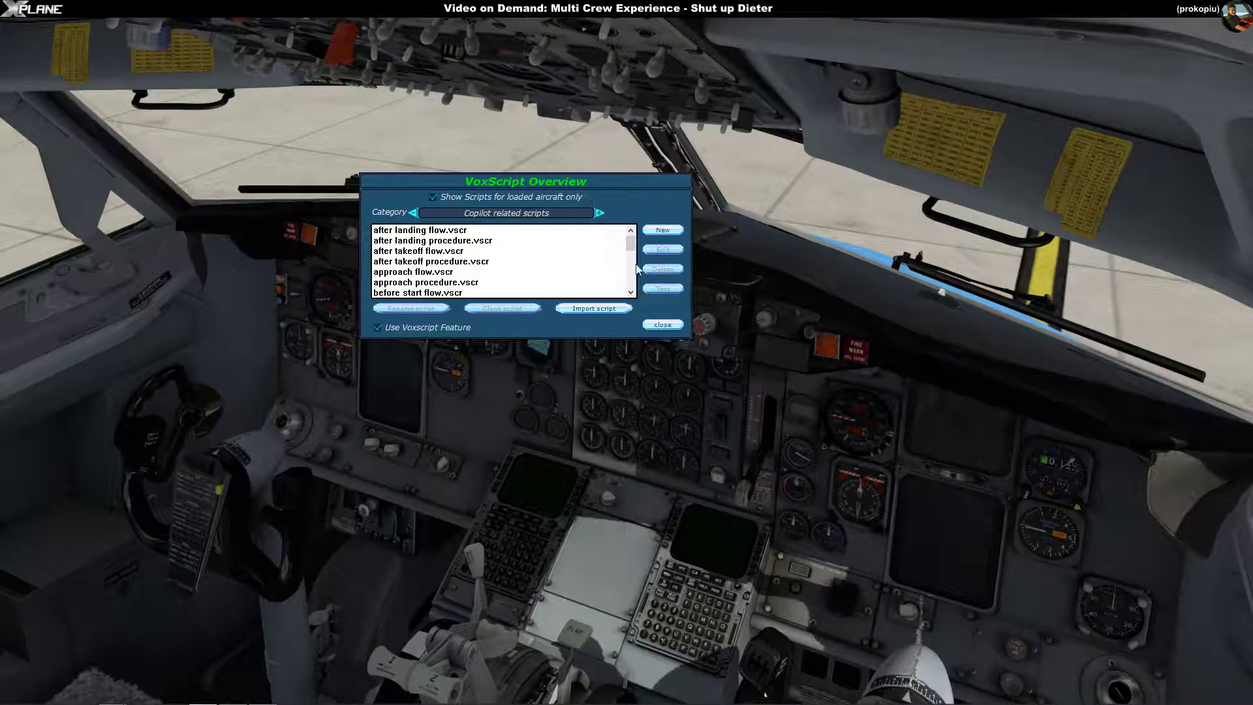
click(397, 234)
click(403, 243)
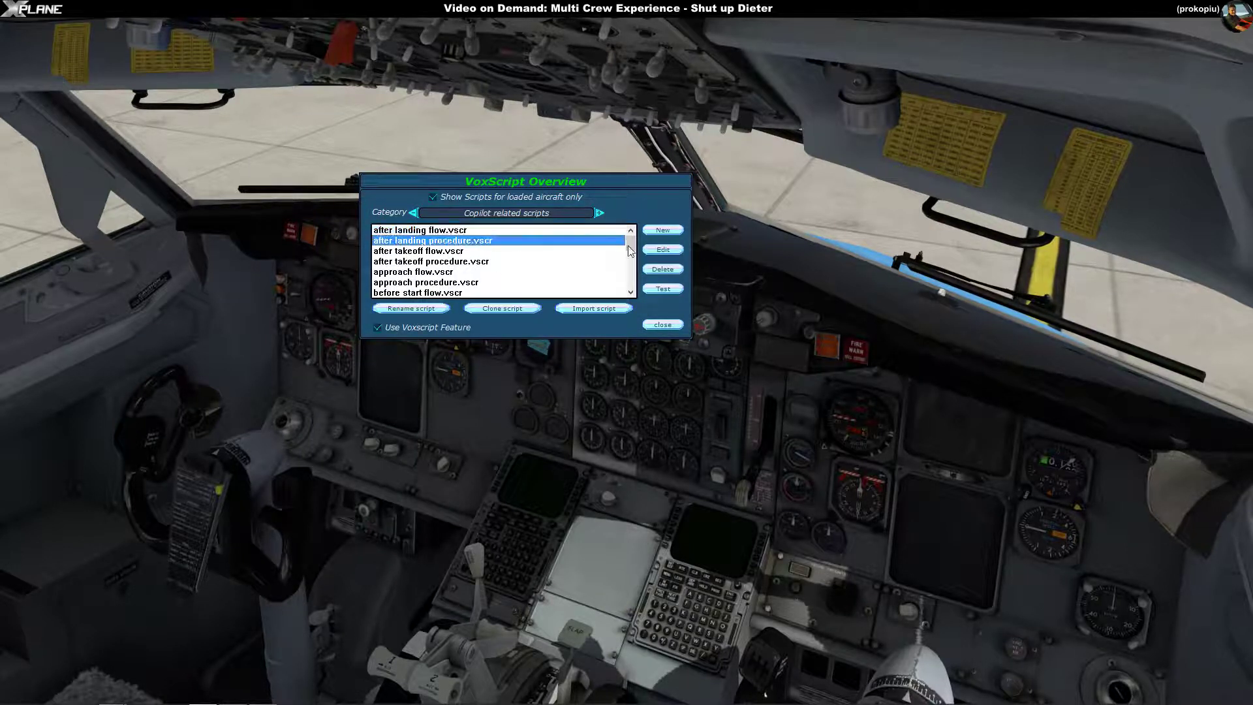
mouse_move(634, 242)
mouse_down()
mouse_move(631, 292)
mouse_move(629, 238)
mouse_up()
drag(631, 247, 632, 271)
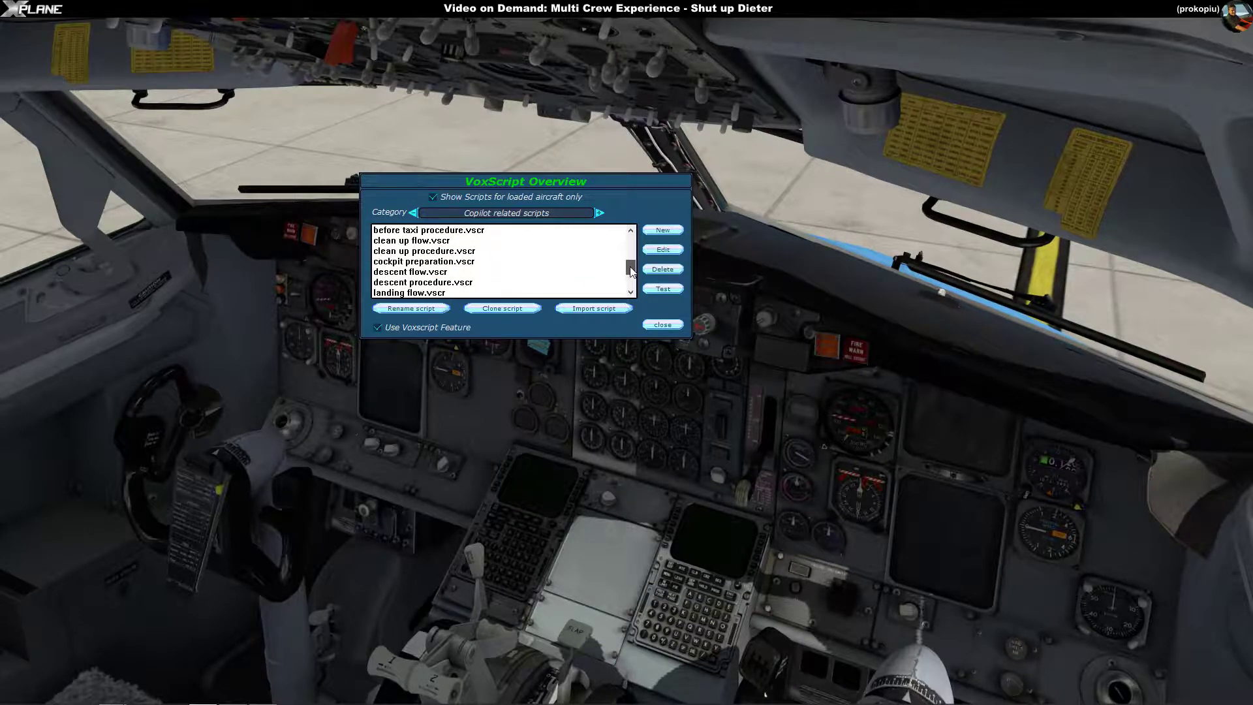
click(442, 263)
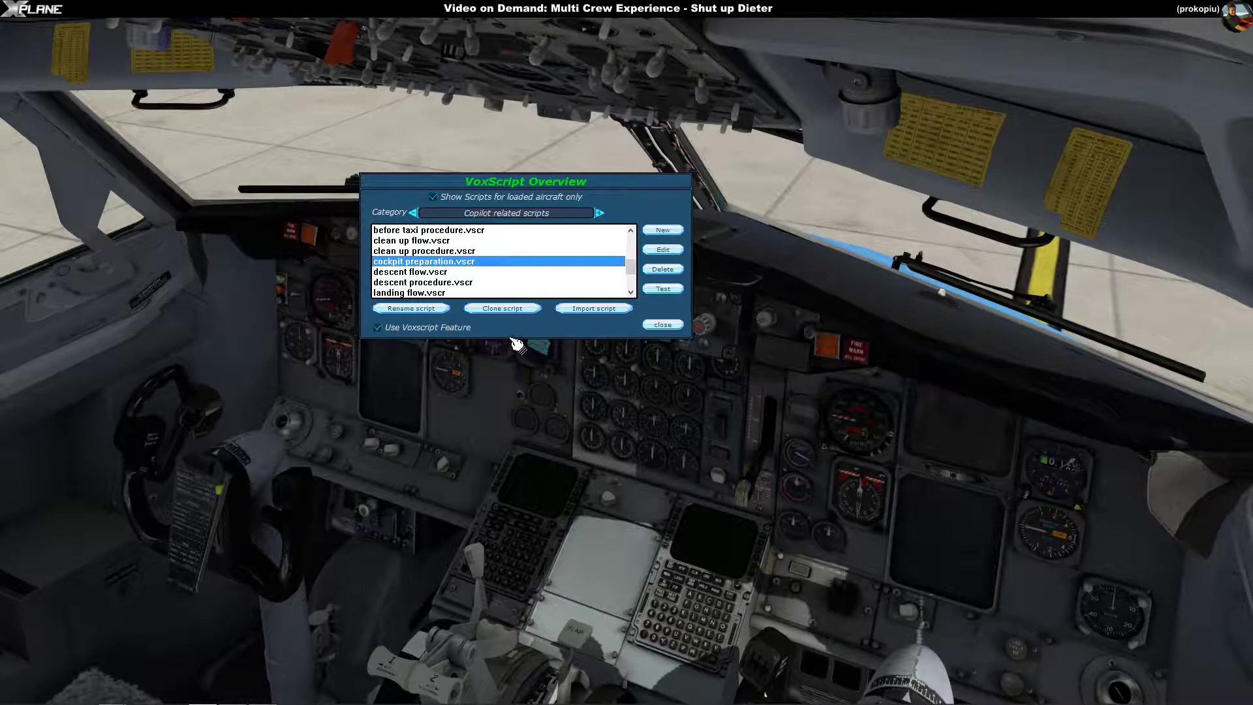
click(663, 325)
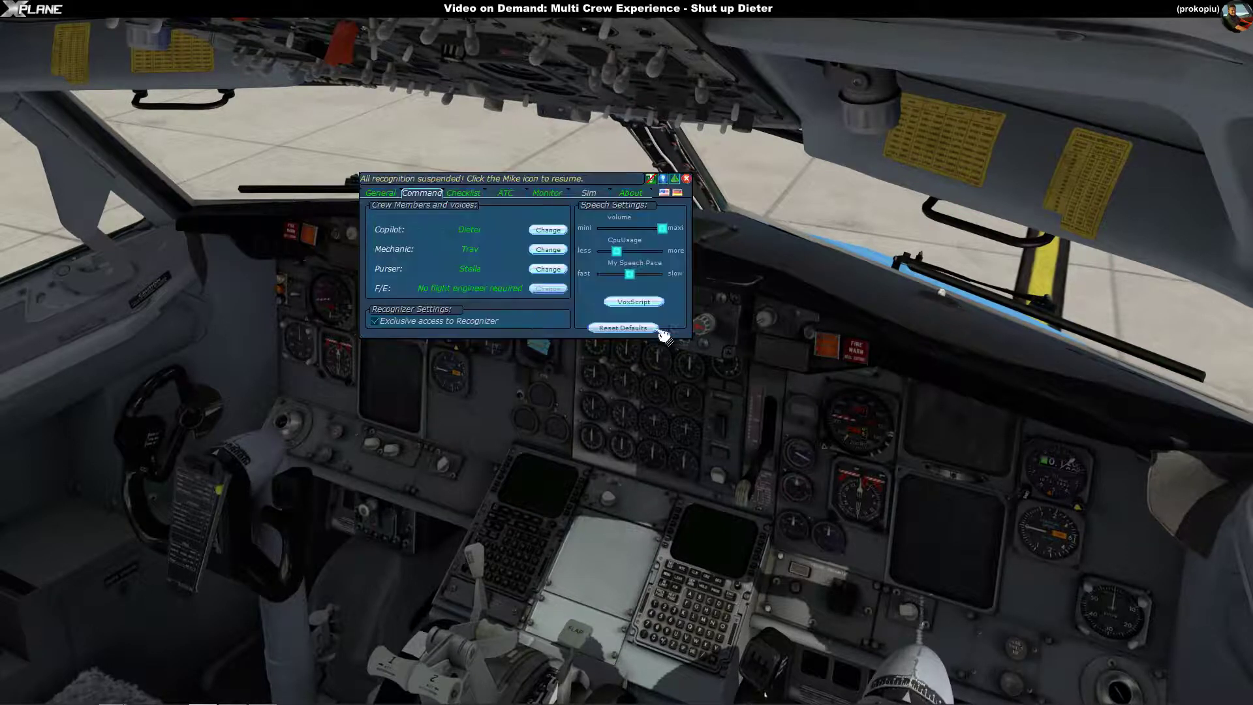
- Resume speech recognition with the crew window hidden, and reset the copilot-side master caution
click(652, 179)
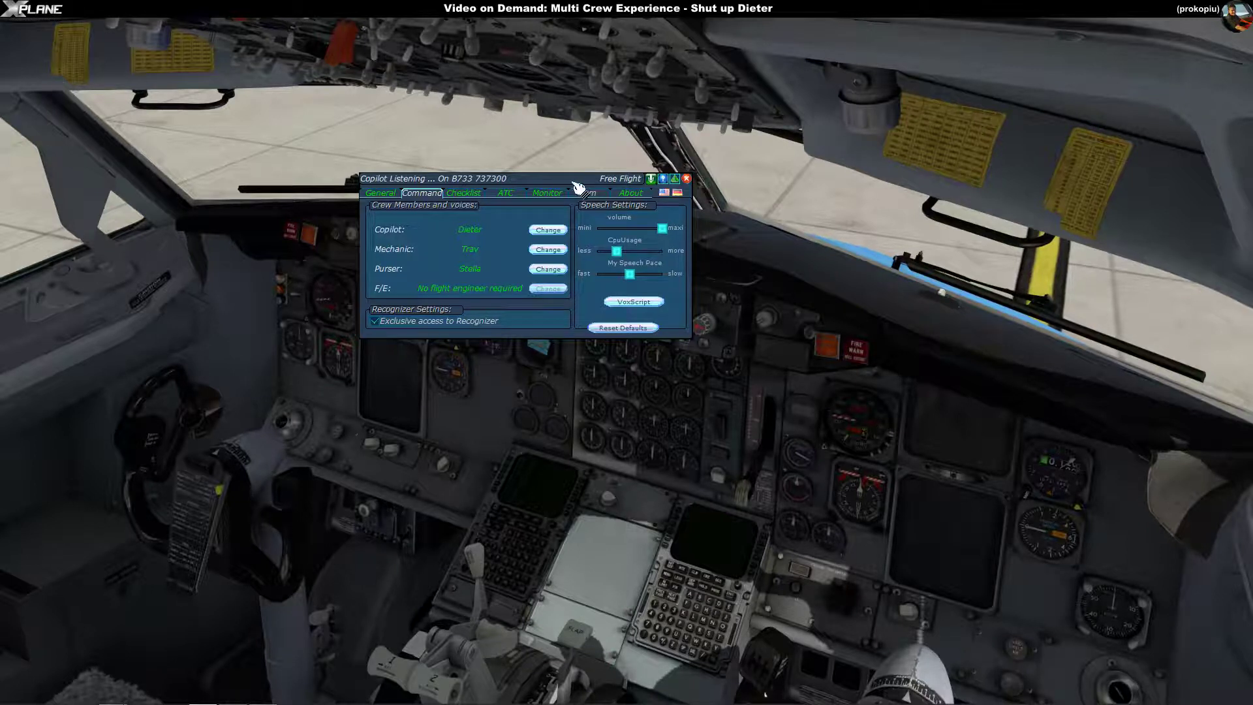
click(686, 178)
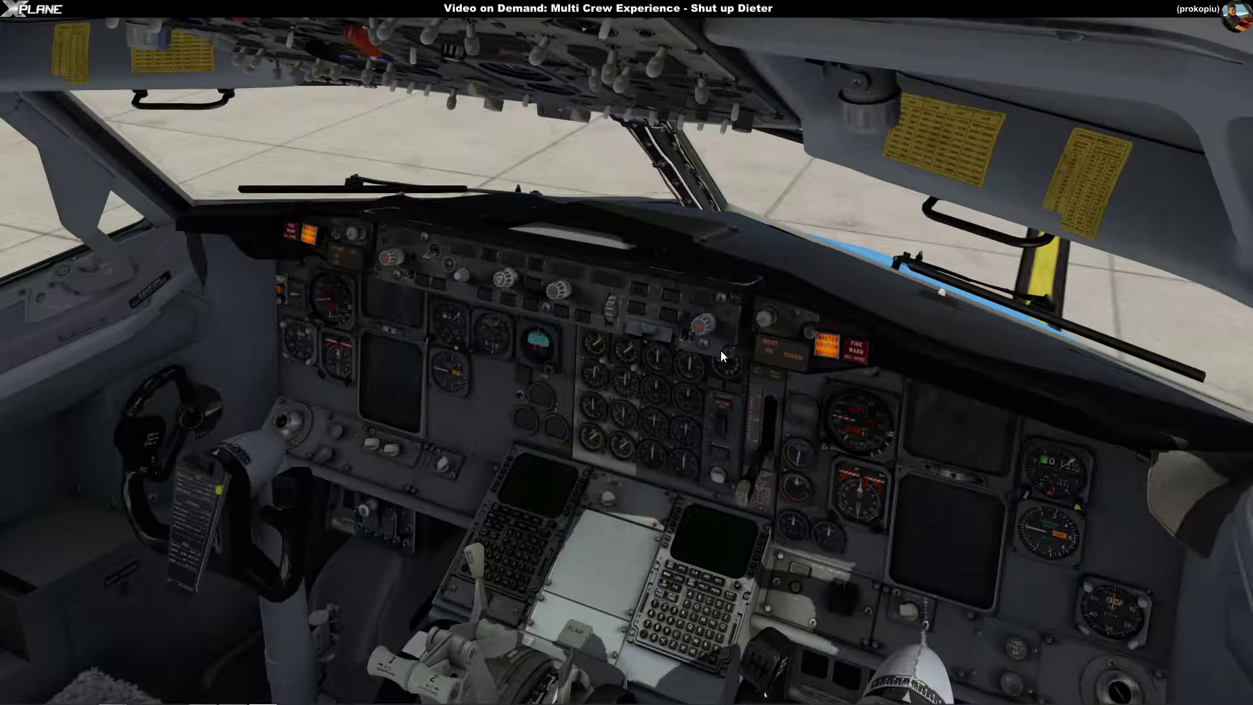
click(823, 351)
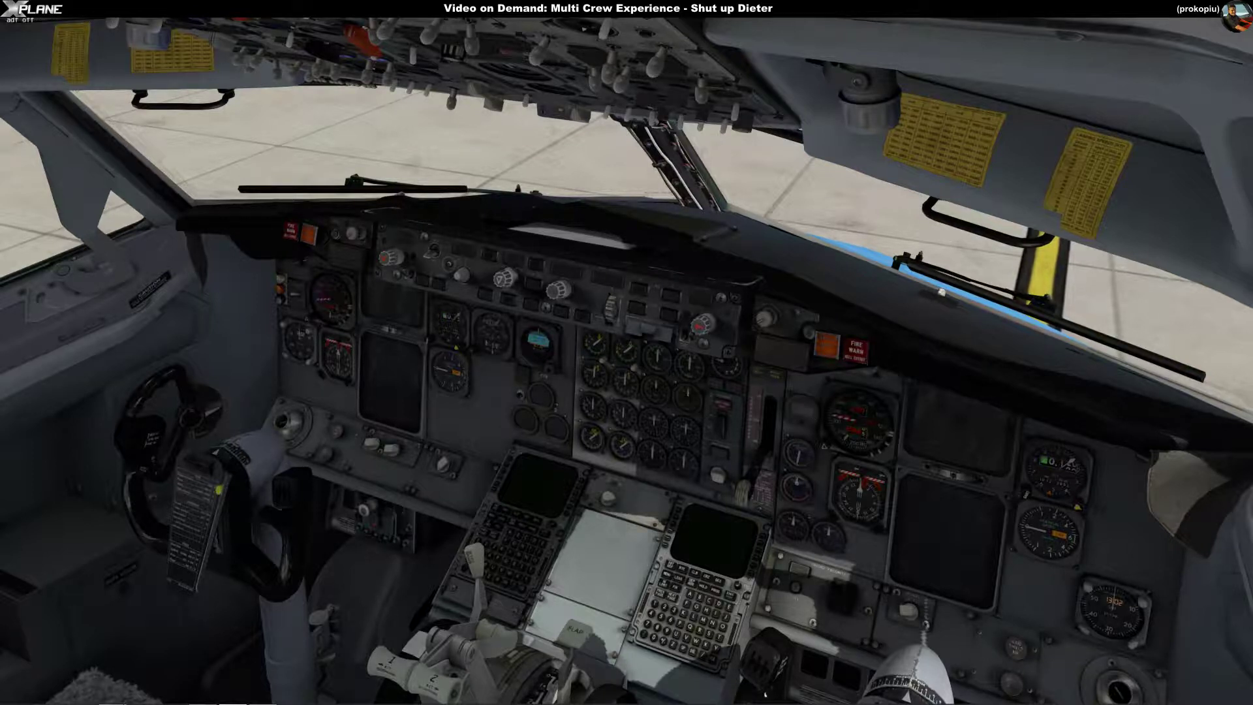
- Suspend speech recognition again and show the advanced options of Multi Crew Experience
key(Num_Lock)
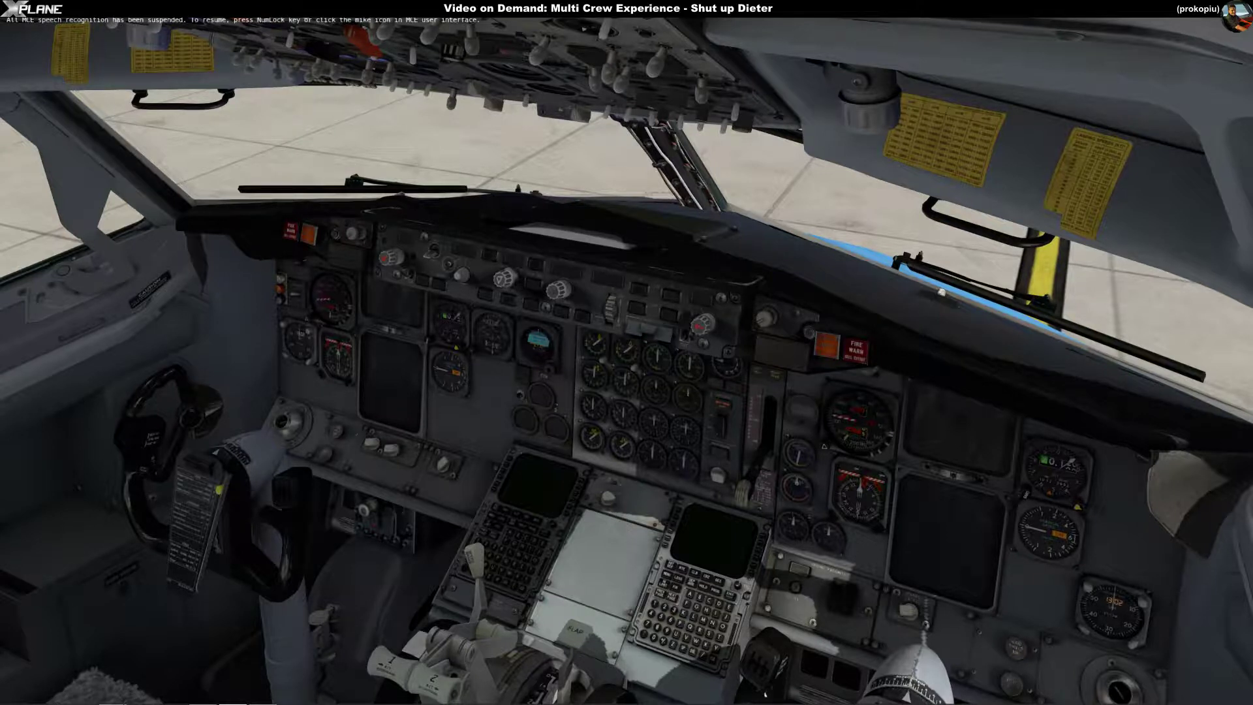
mouse_move(503, 279)
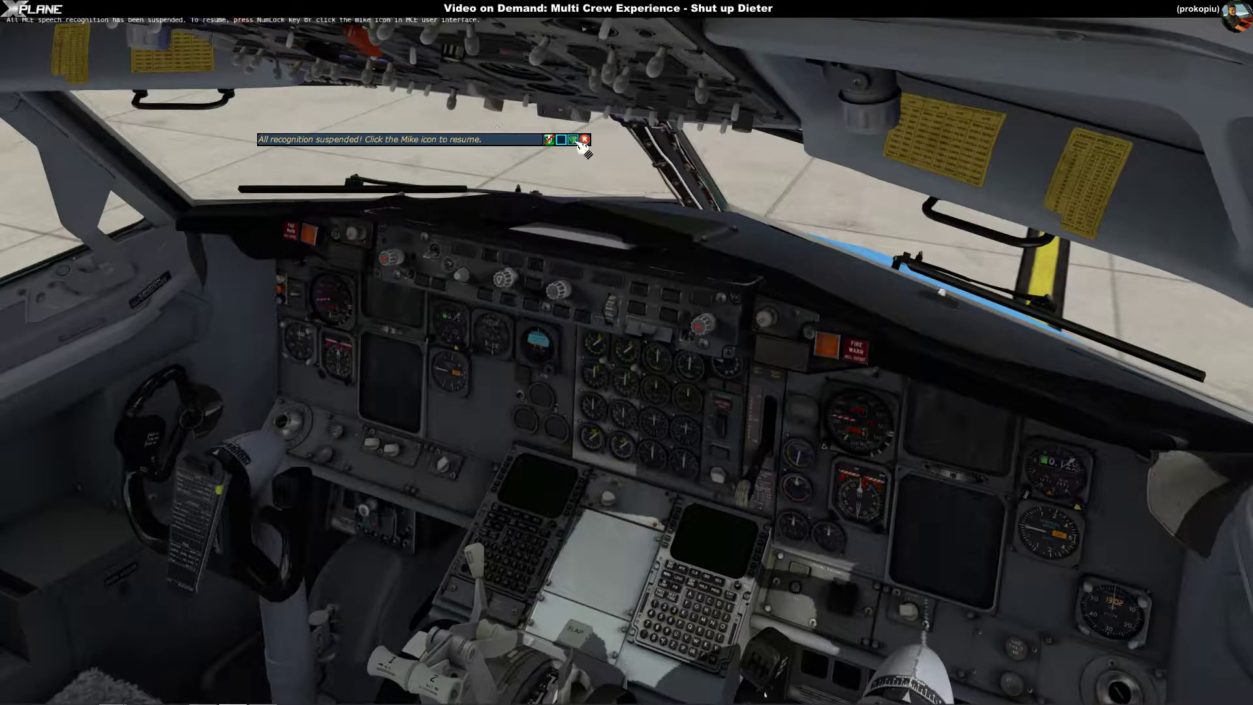
click(572, 140)
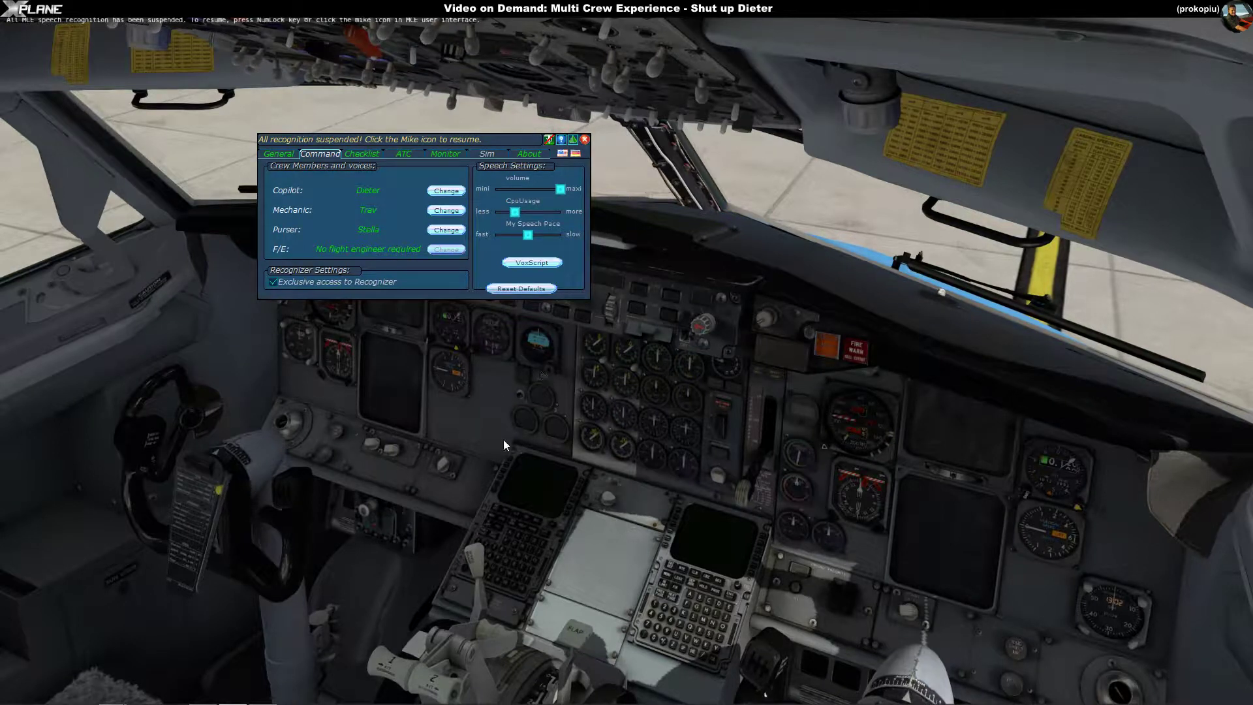
click(285, 154)
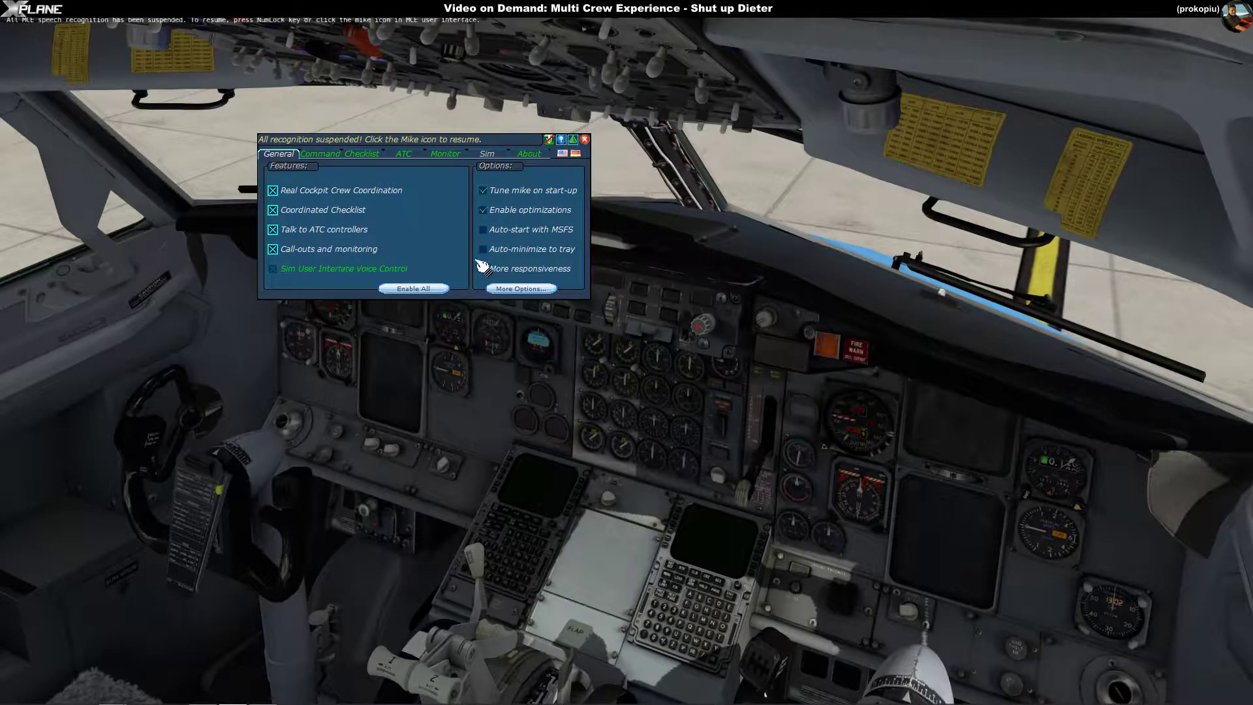
click(509, 289)
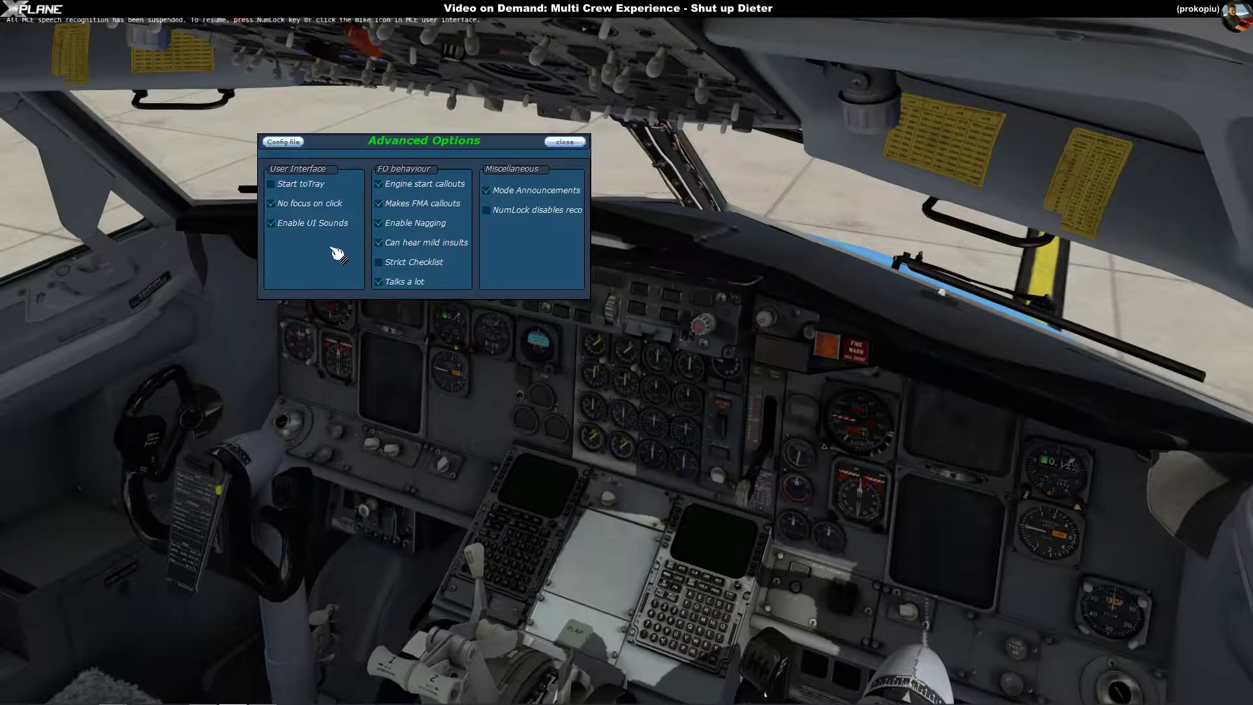
- Turn off Enable Nagging and Can hear mild insults in the FO behaviour options
click(382, 224)
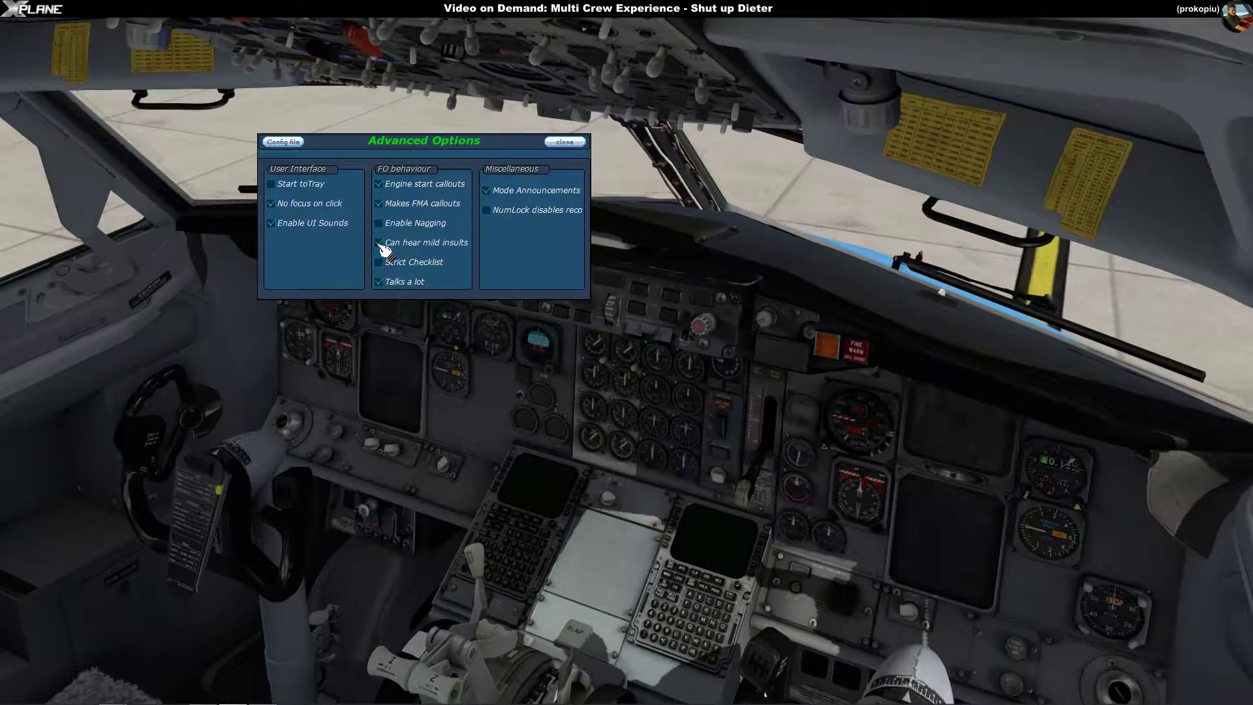
click(380, 244)
drag(392, 145, 302, 124)
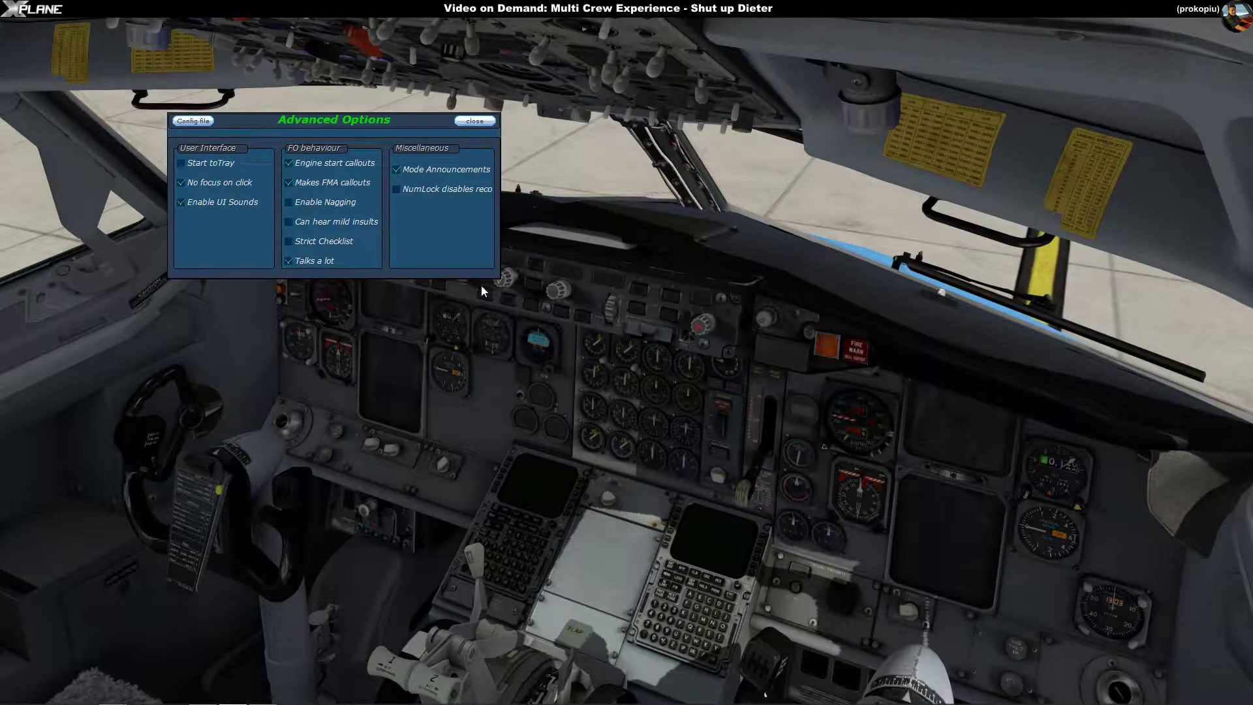
- Open the MCE config file, accepting the editing warning, and examine its sections for copilot speech settings
click(205, 122)
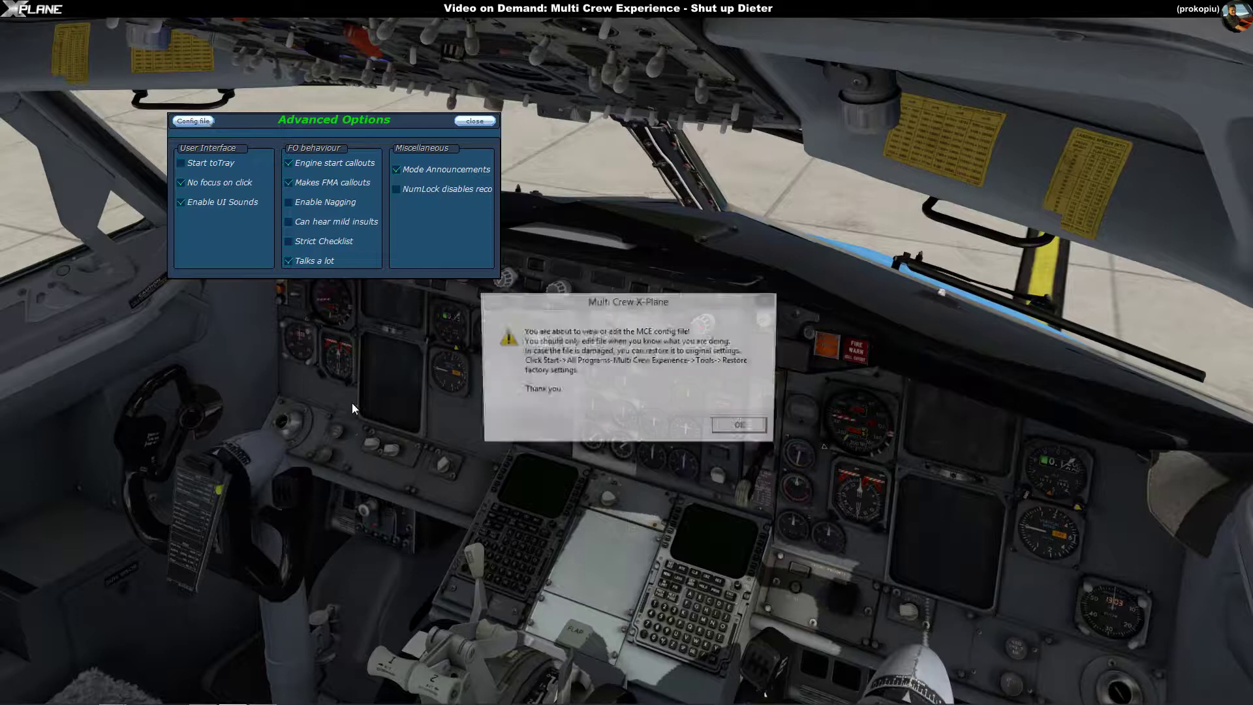
click(744, 428)
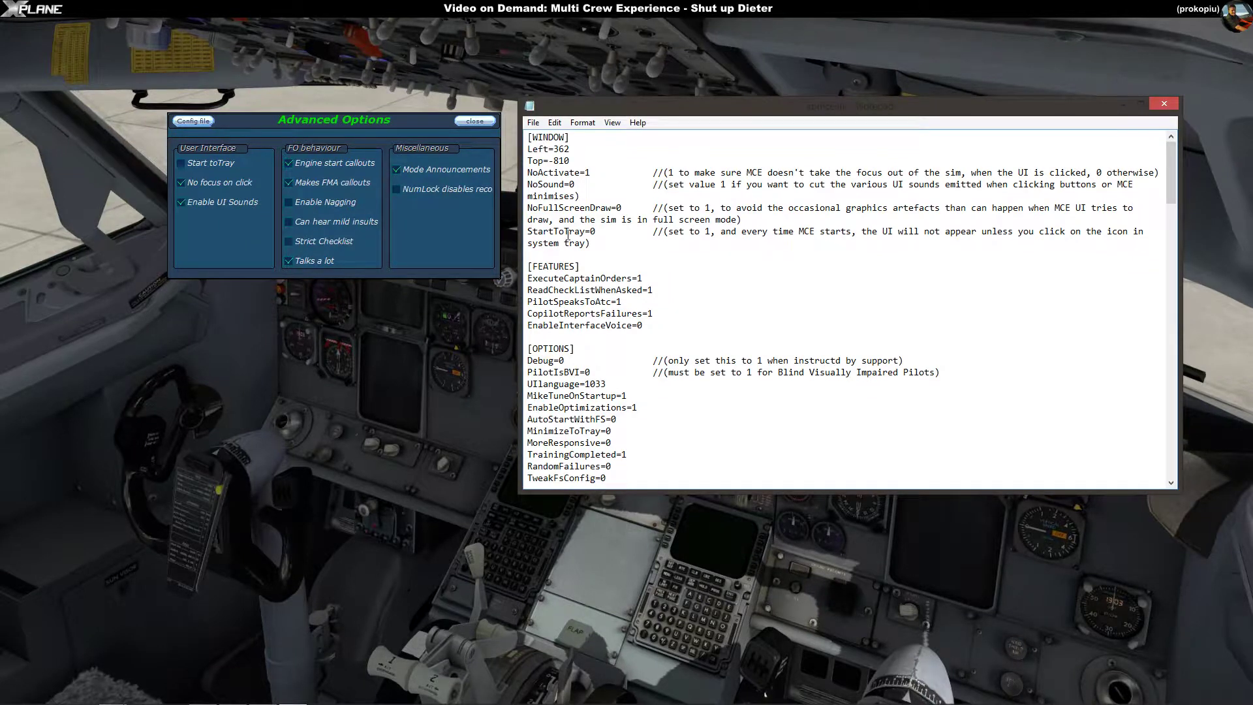
scroll(568, 235, down, 4)
scroll(568, 236, down, 5)
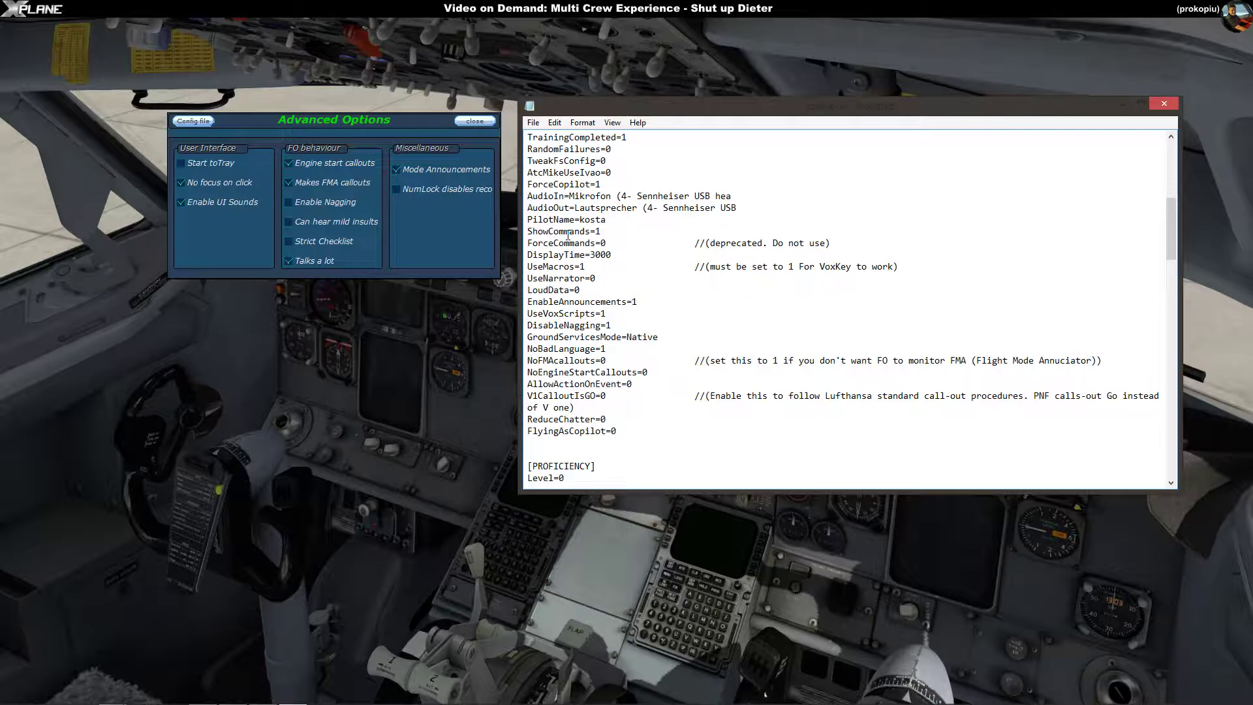
scroll(568, 235, down, 10)
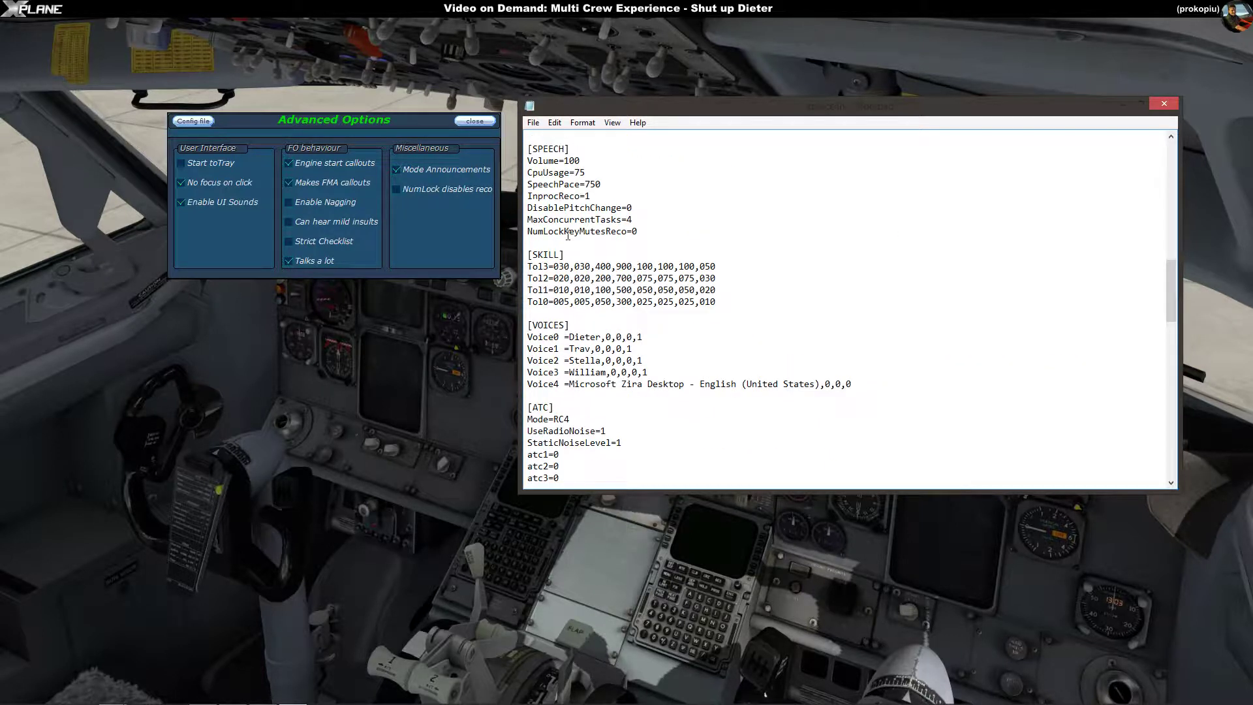
scroll(568, 236, up, 7)
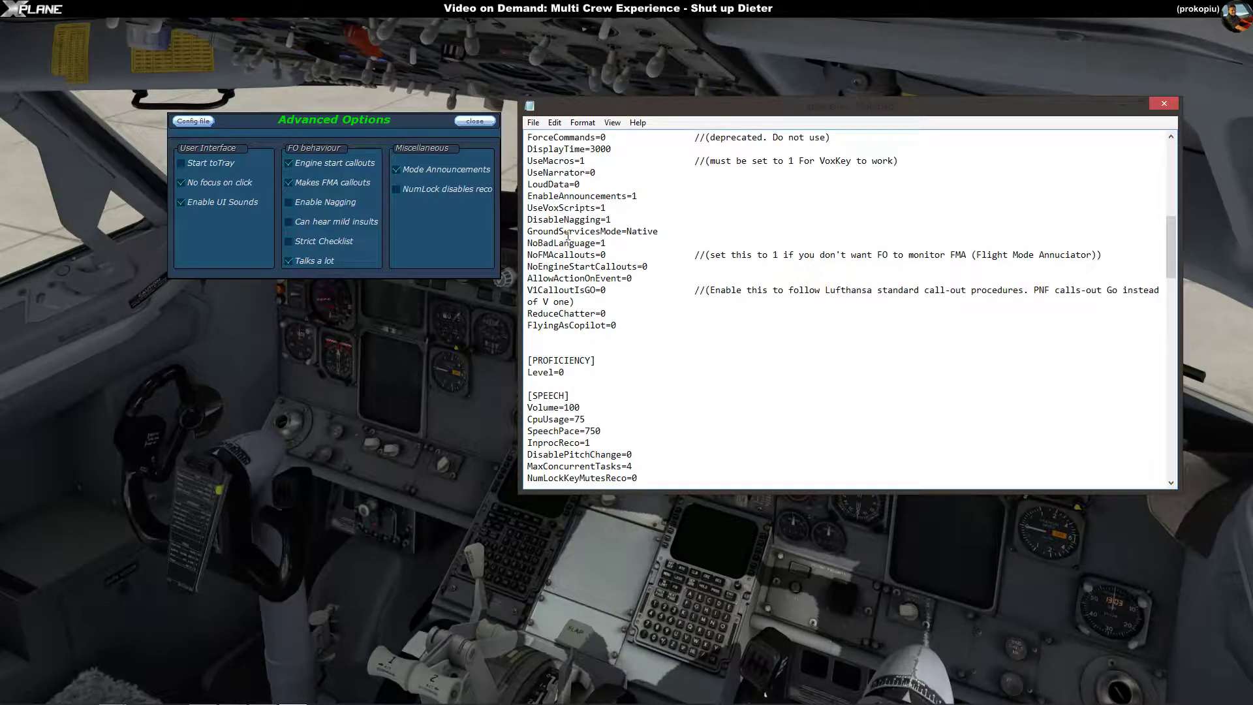
scroll(568, 236, up, 7)
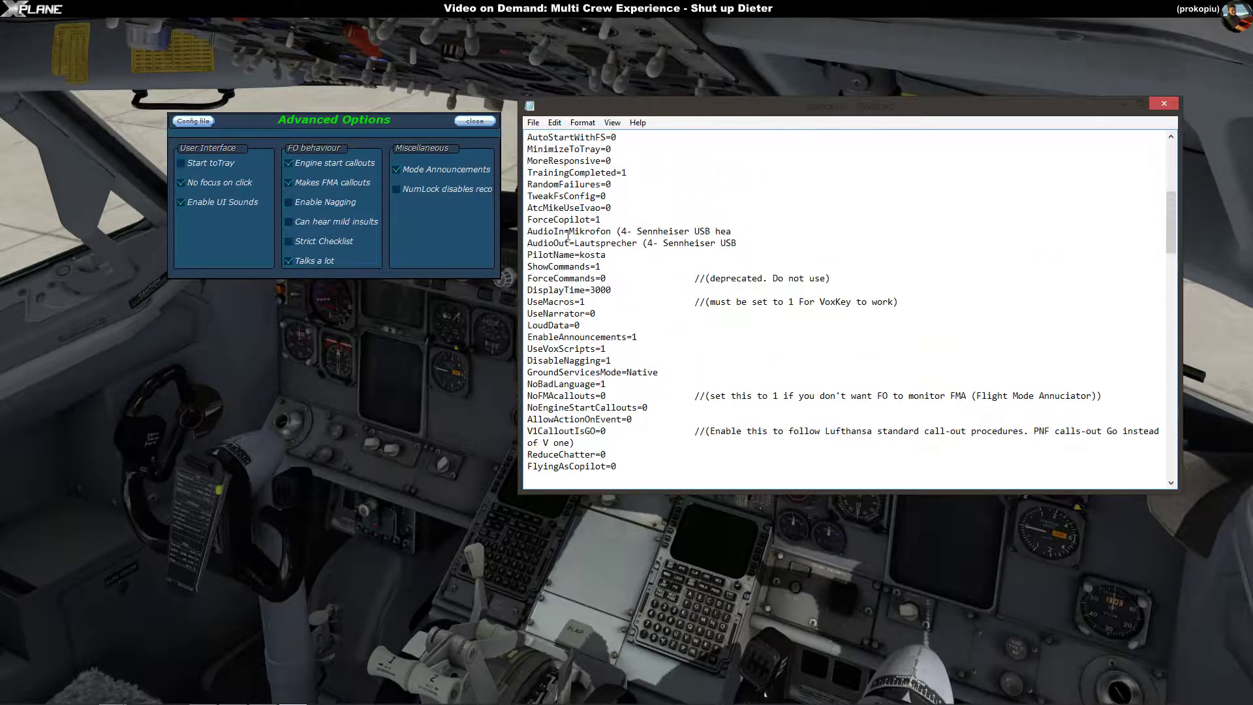
scroll(567, 236, up, 4)
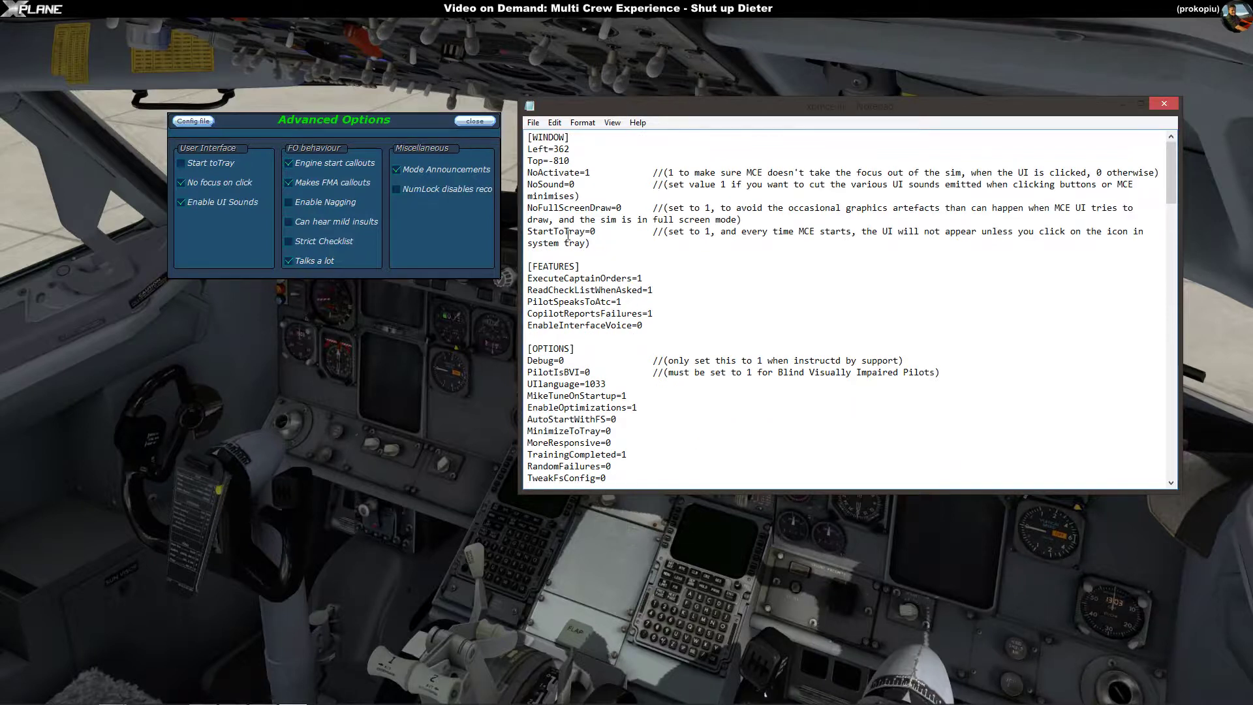
scroll(568, 236, down, 12)
scroll(567, 237, down, 20)
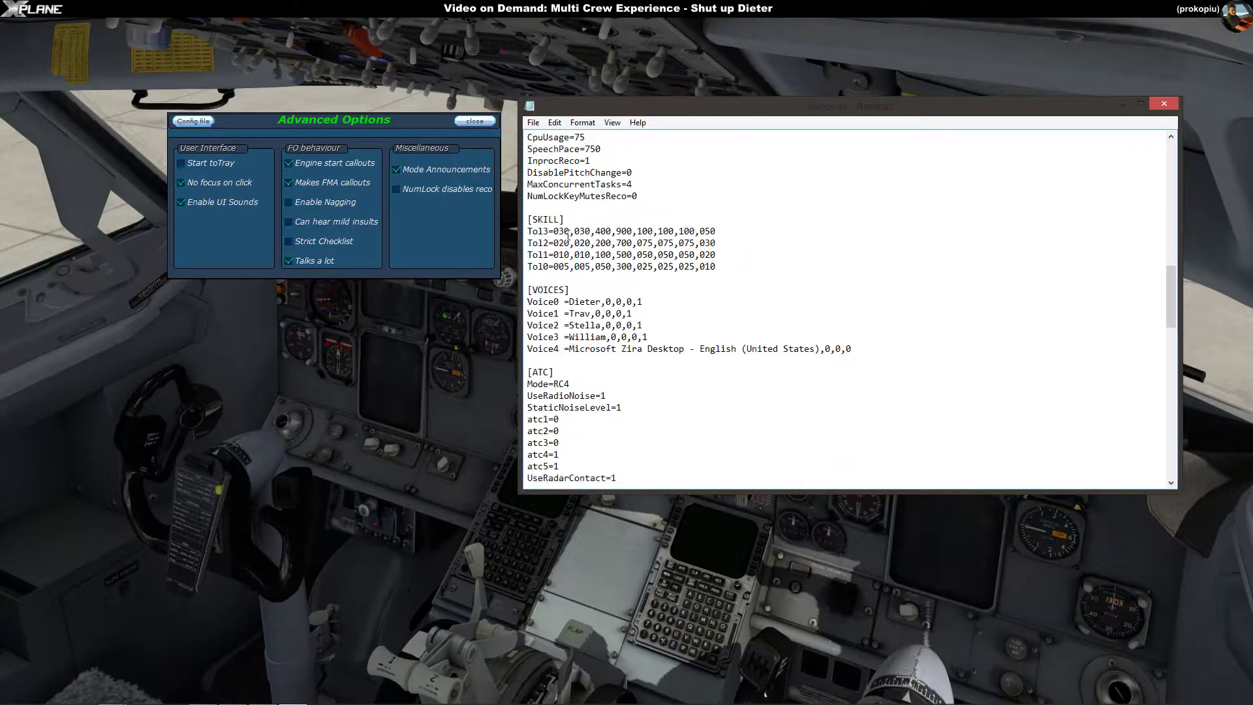
scroll(568, 237, down, 1)
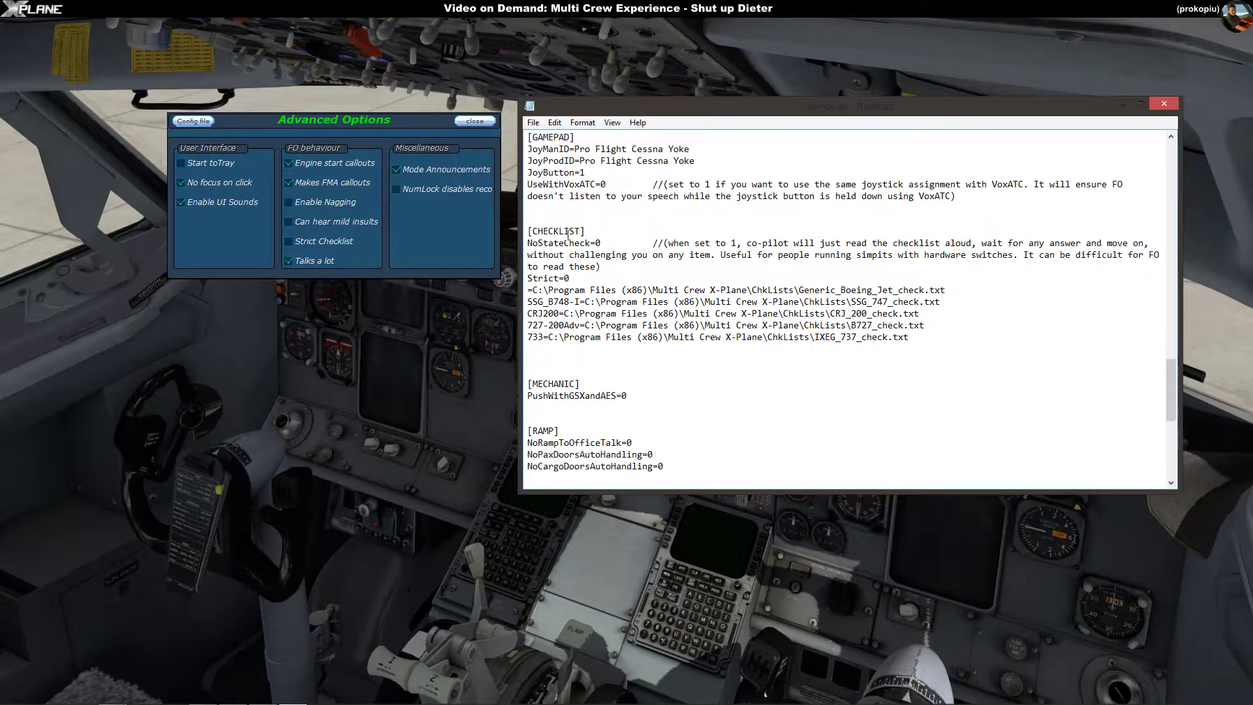
scroll(569, 237, up, 20)
- Search xpmce.ini for "talk" and return to the beginning of the file
click(569, 239)
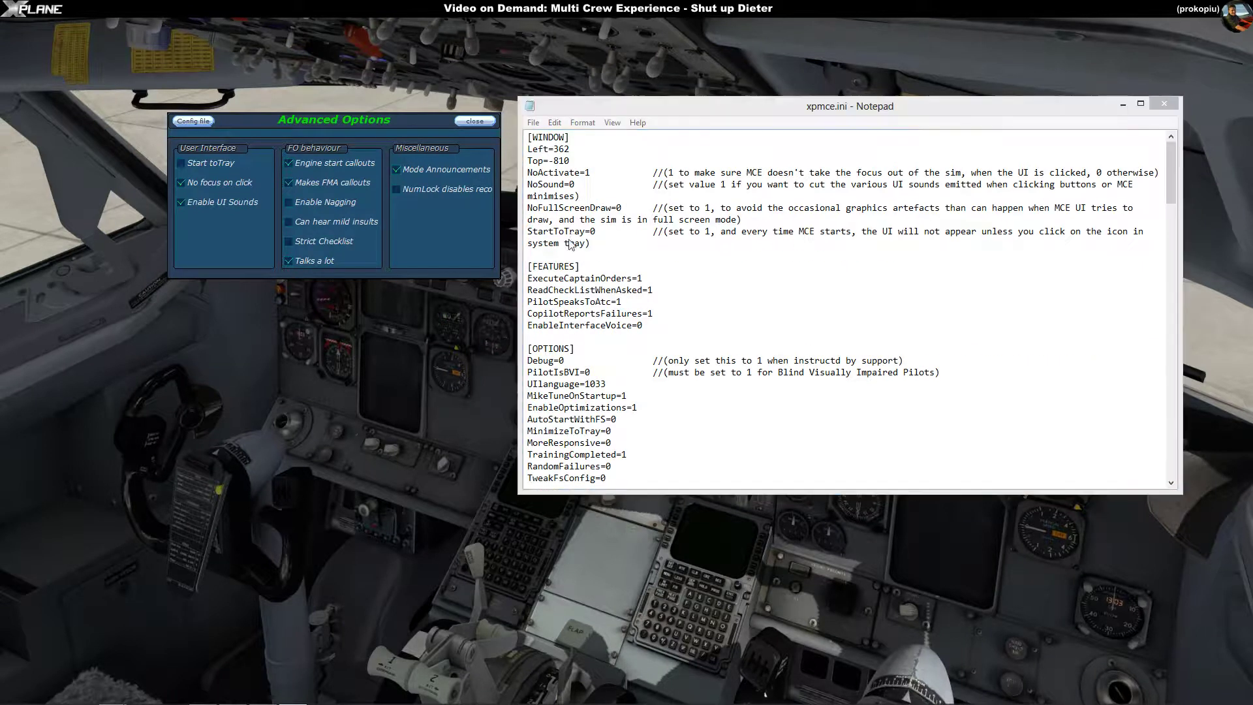
key(ctrl+f)
text(talk)
key(Return)
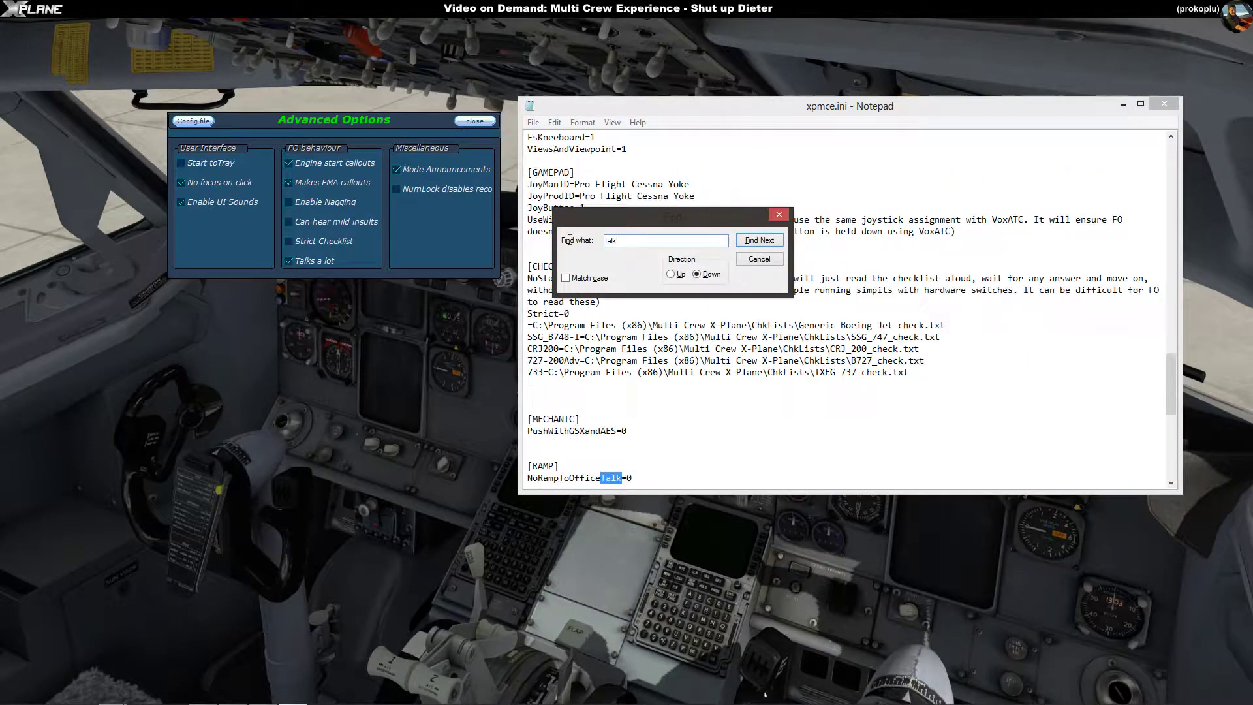
key(Return)
key(Return)
key(Escape)
click(601, 243)
key(ctrl+Home)
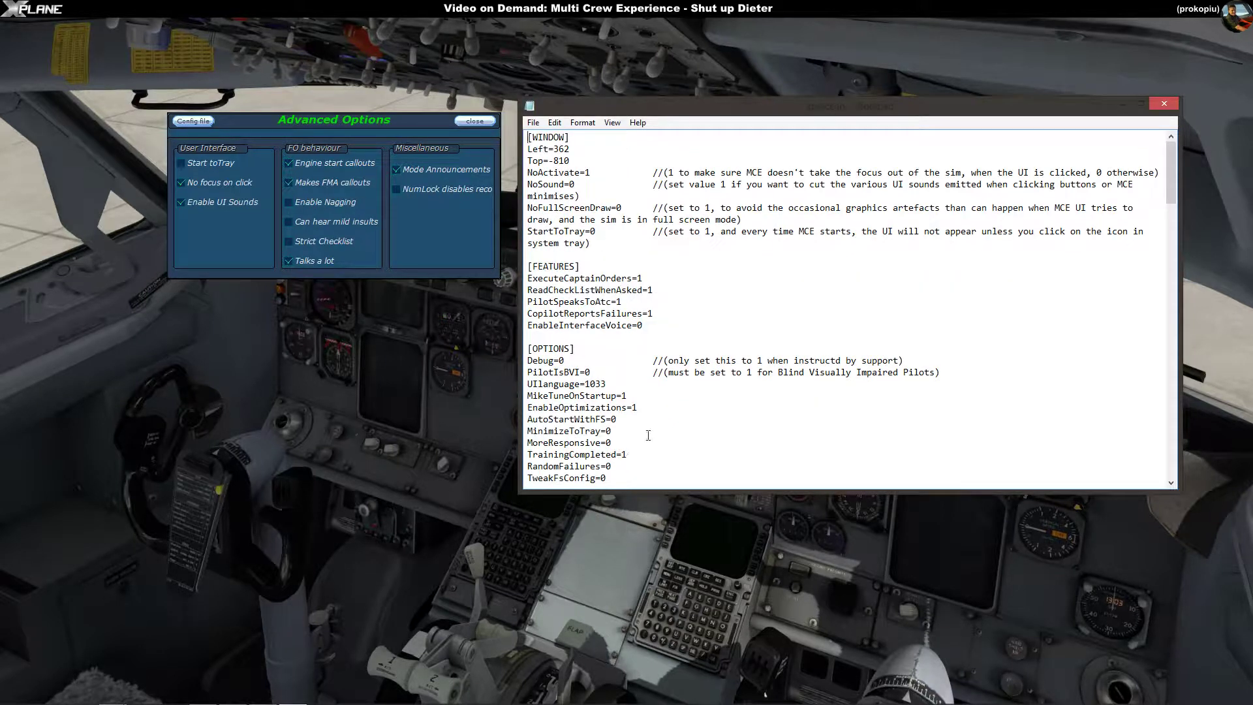
- Read through the FEATURES and OPTIONS sections of the config file, and close the file and the advanced options
scroll(649, 435, down, 1)
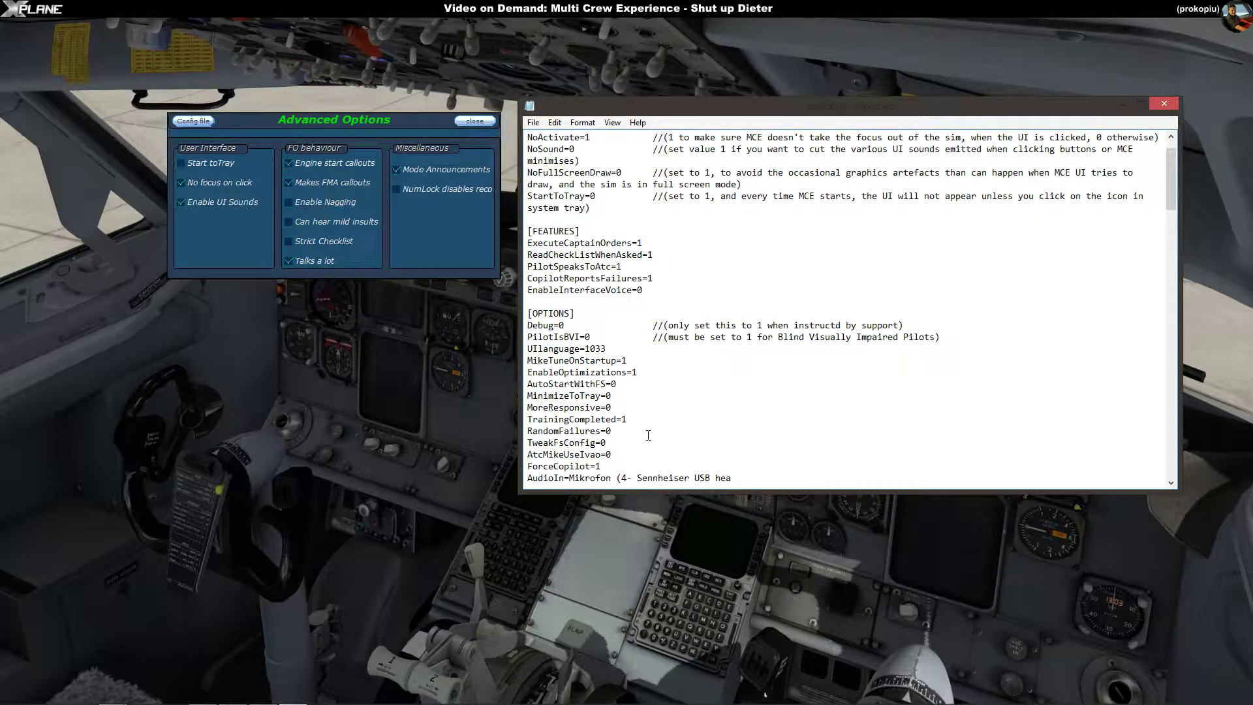
scroll(648, 436, down, 1)
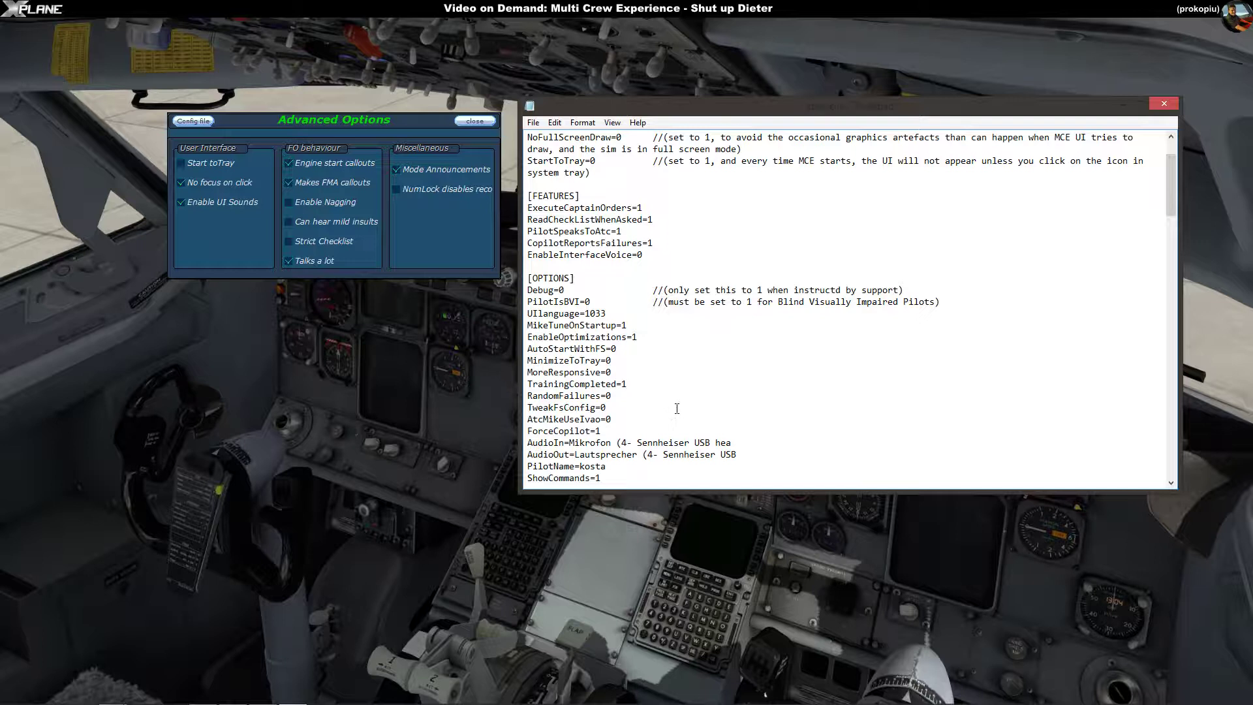
scroll(673, 415, down, 2)
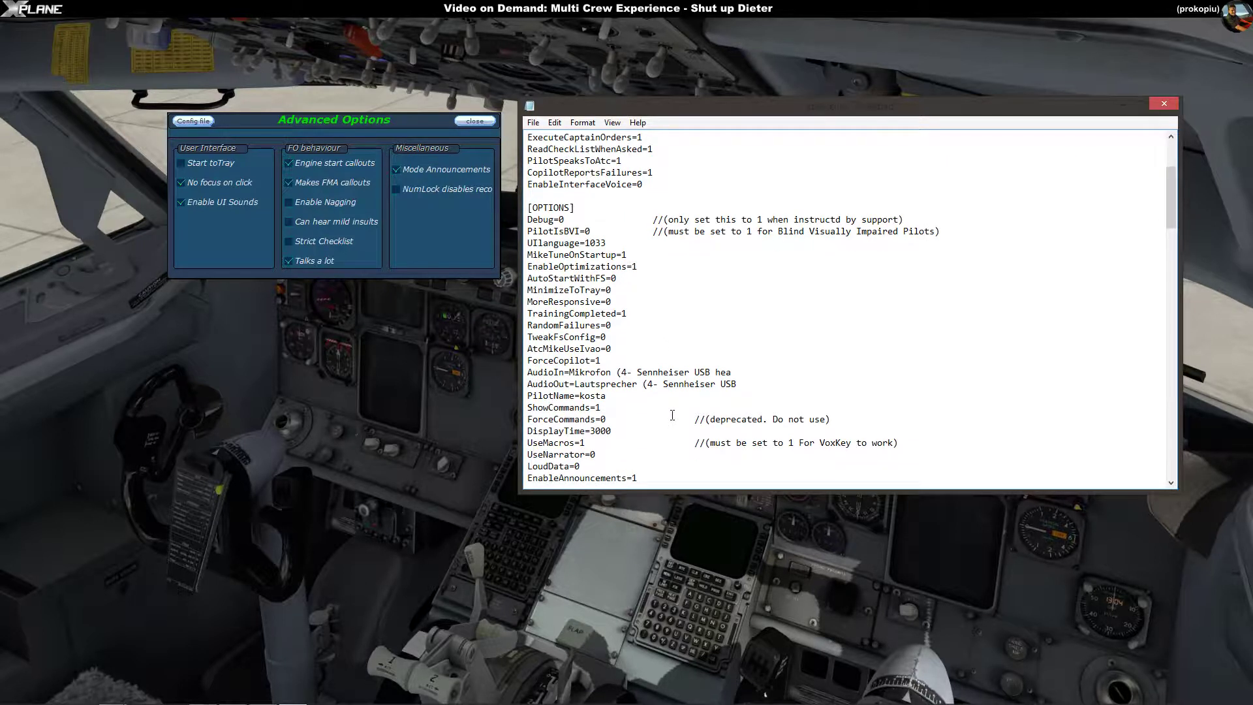
scroll(672, 415, down, 4)
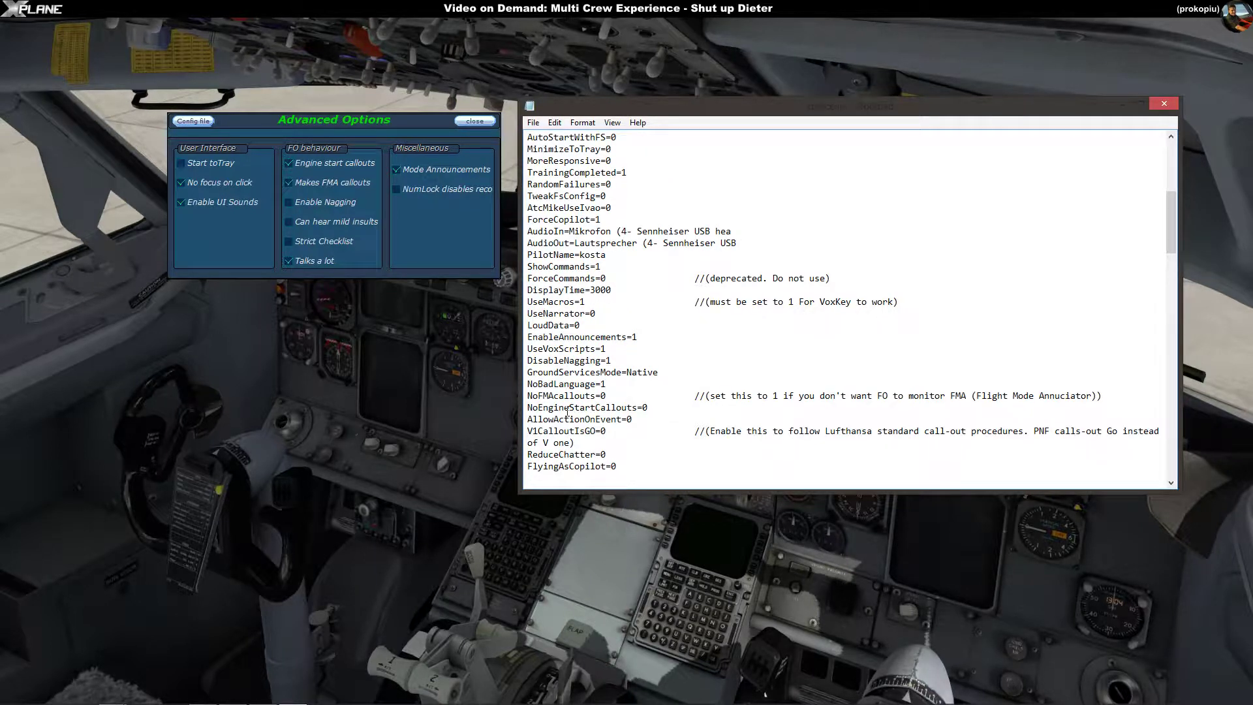
click(1158, 110)
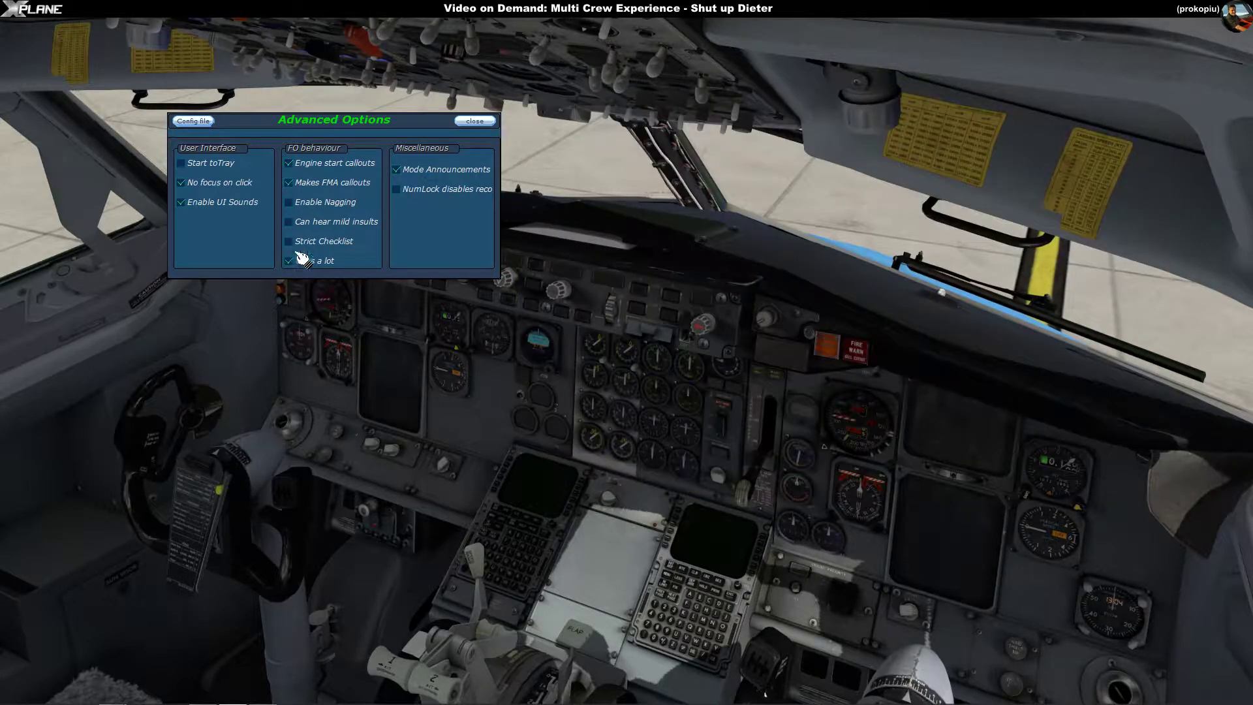
click(475, 121)
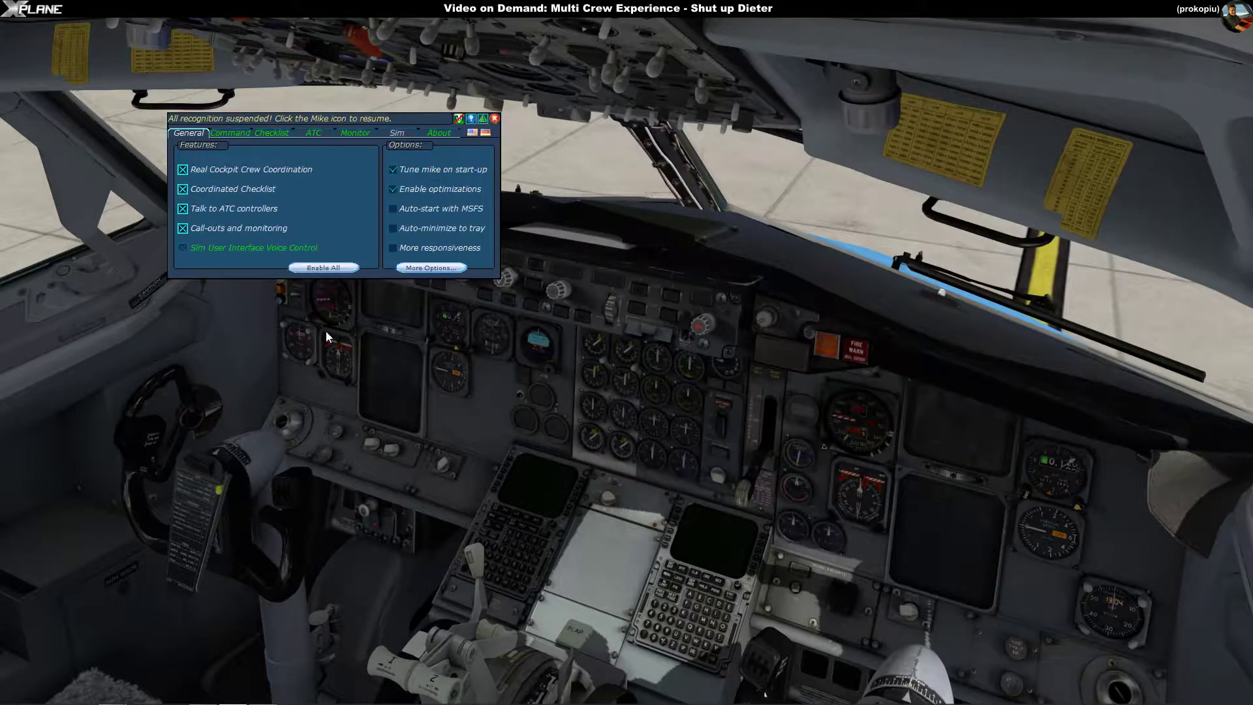
- View the VoxScript overview of copilot related scripts from the command settings and close it again
click(233, 132)
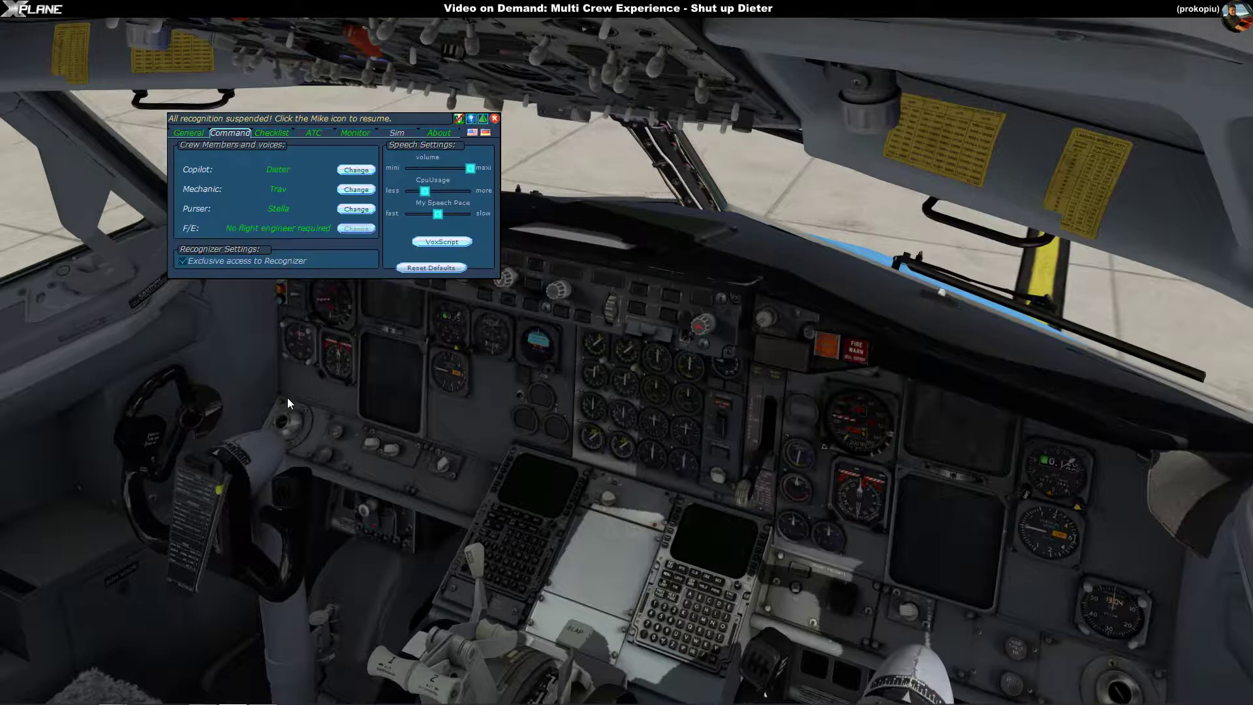
click(444, 245)
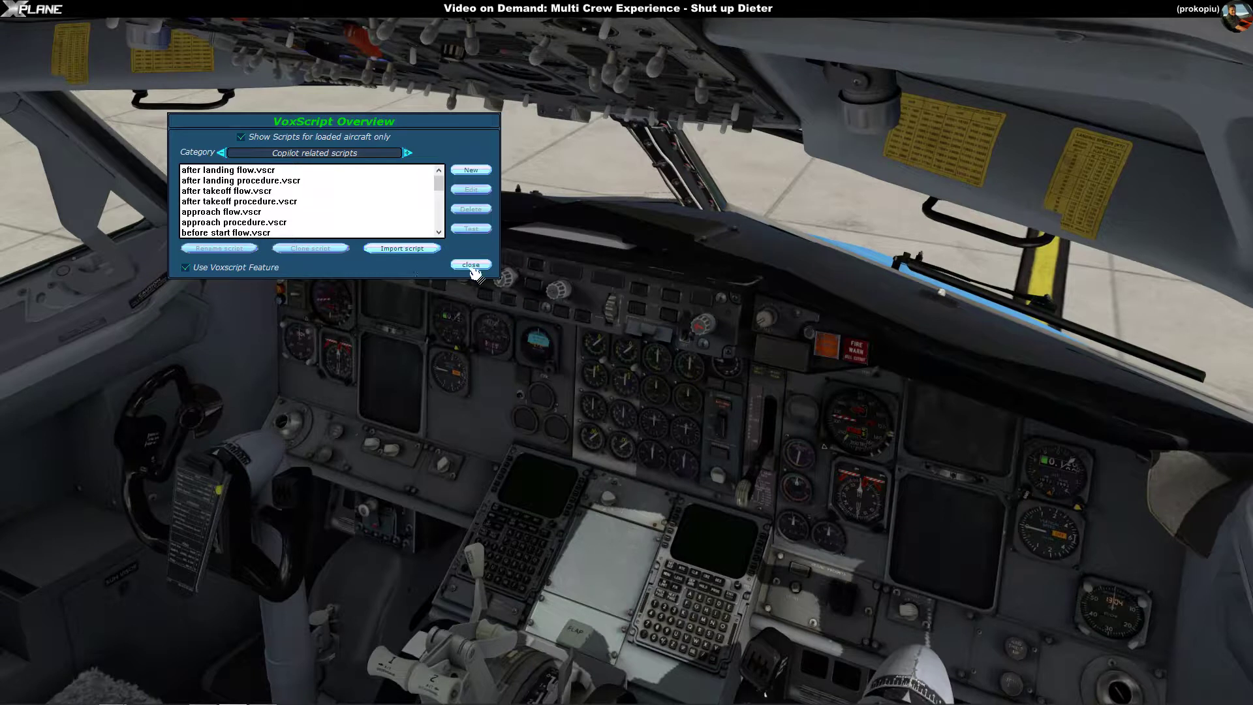
click(471, 266)
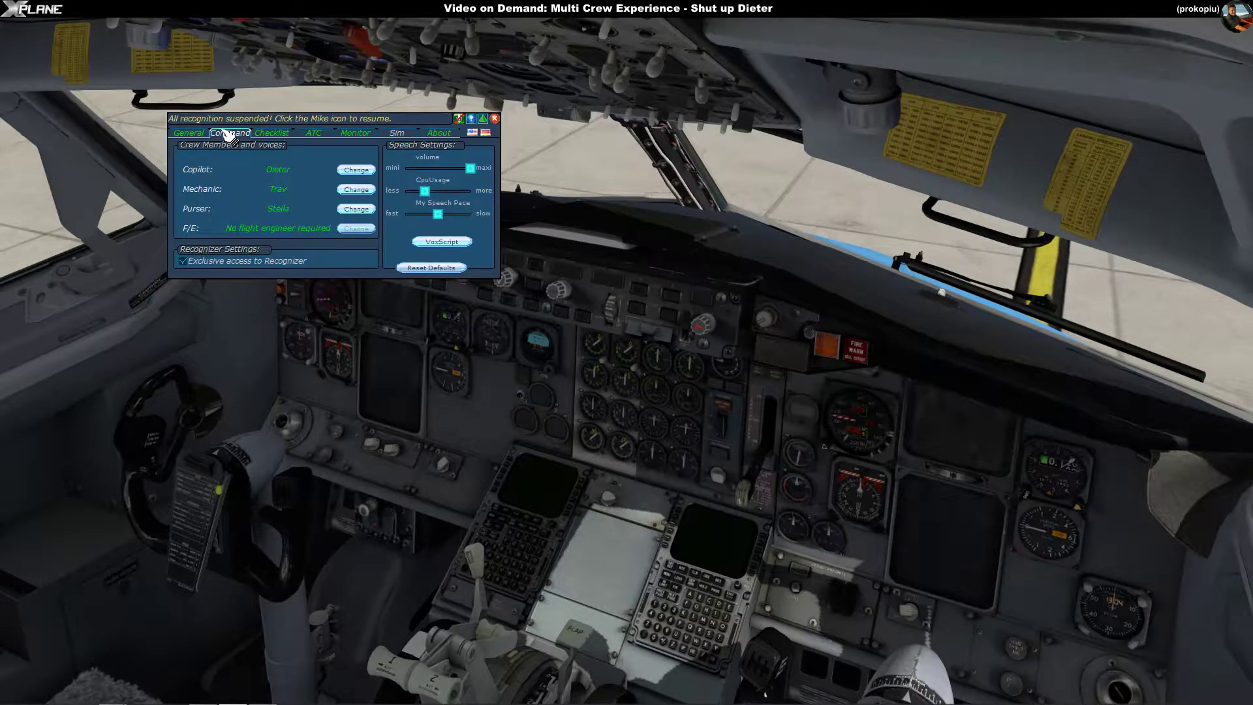
- Turn off Verbose for the copilot script cockpit preparation.vscr, save its properties and close the VoxScript overview
click(444, 243)
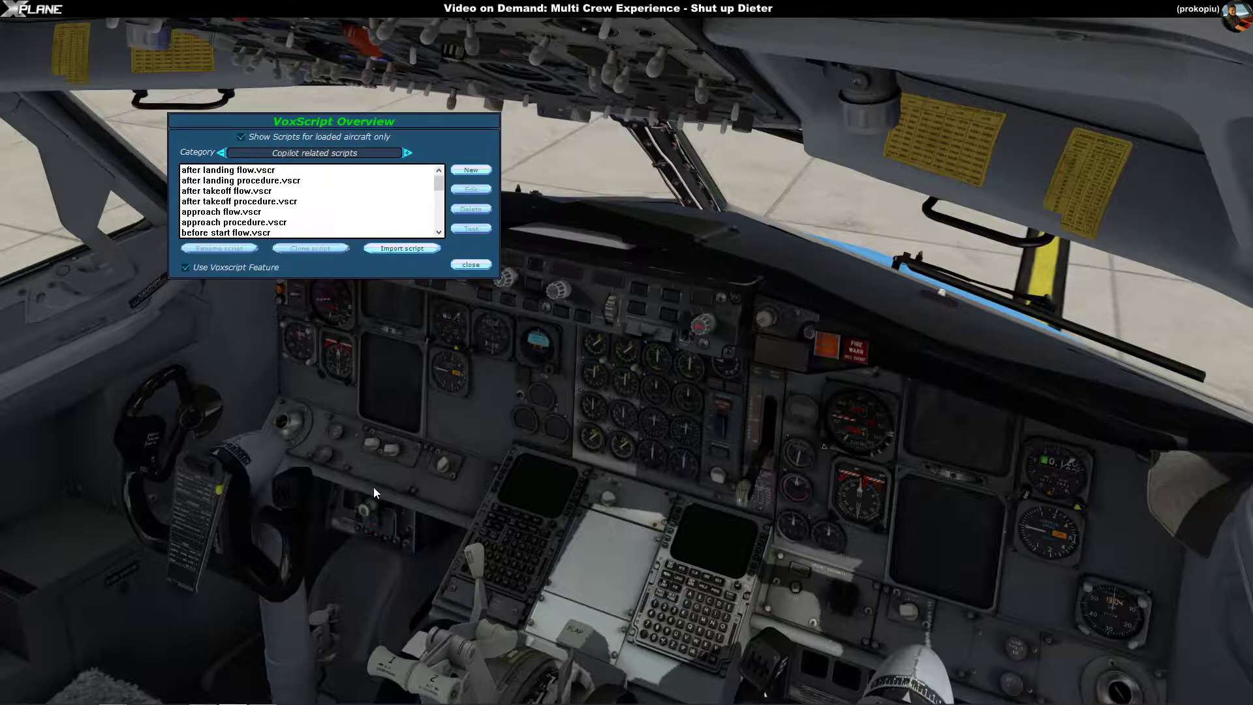
click(439, 232)
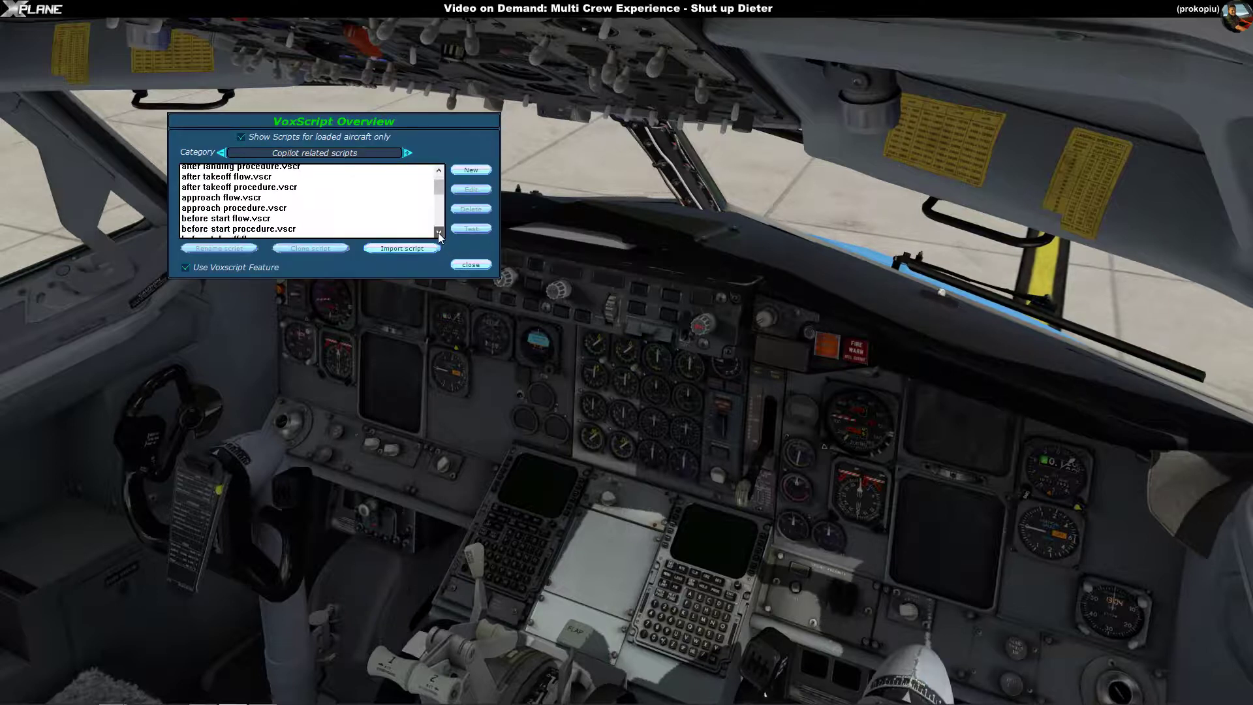
click(439, 232)
click(438, 233)
click(439, 232)
click(439, 233)
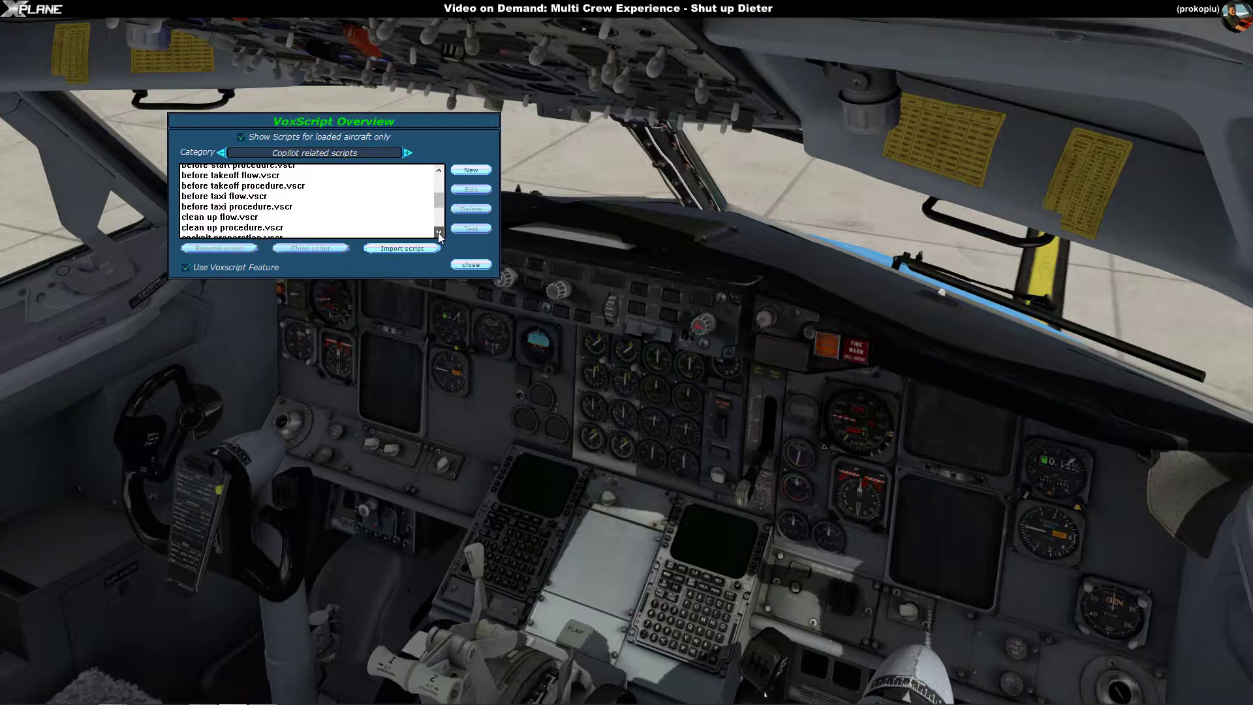
click(439, 232)
click(438, 232)
click(438, 232)
click(297, 202)
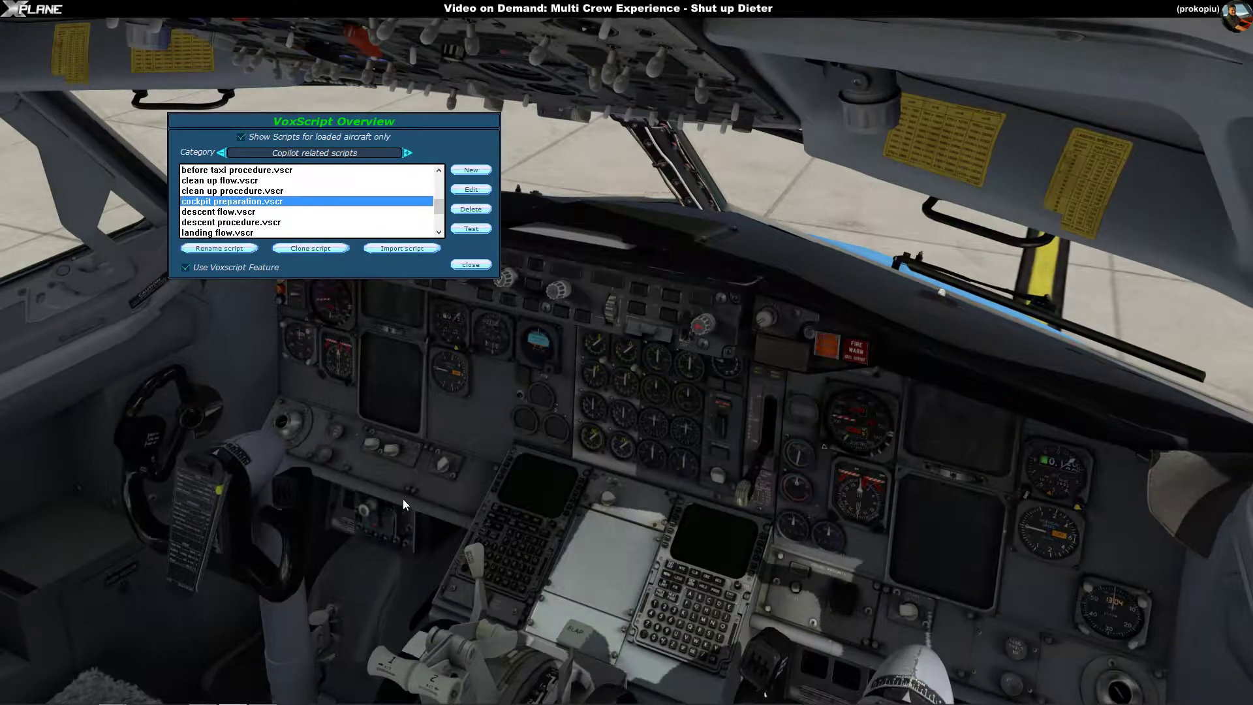
click(472, 190)
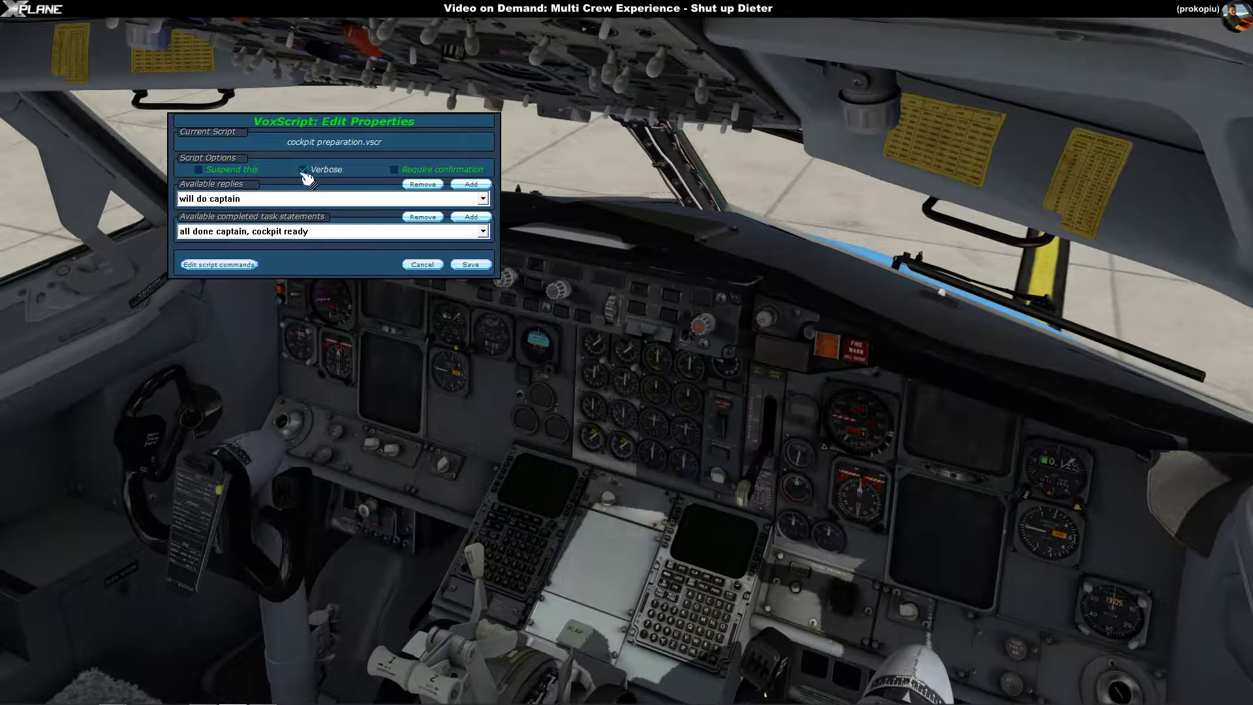
click(304, 171)
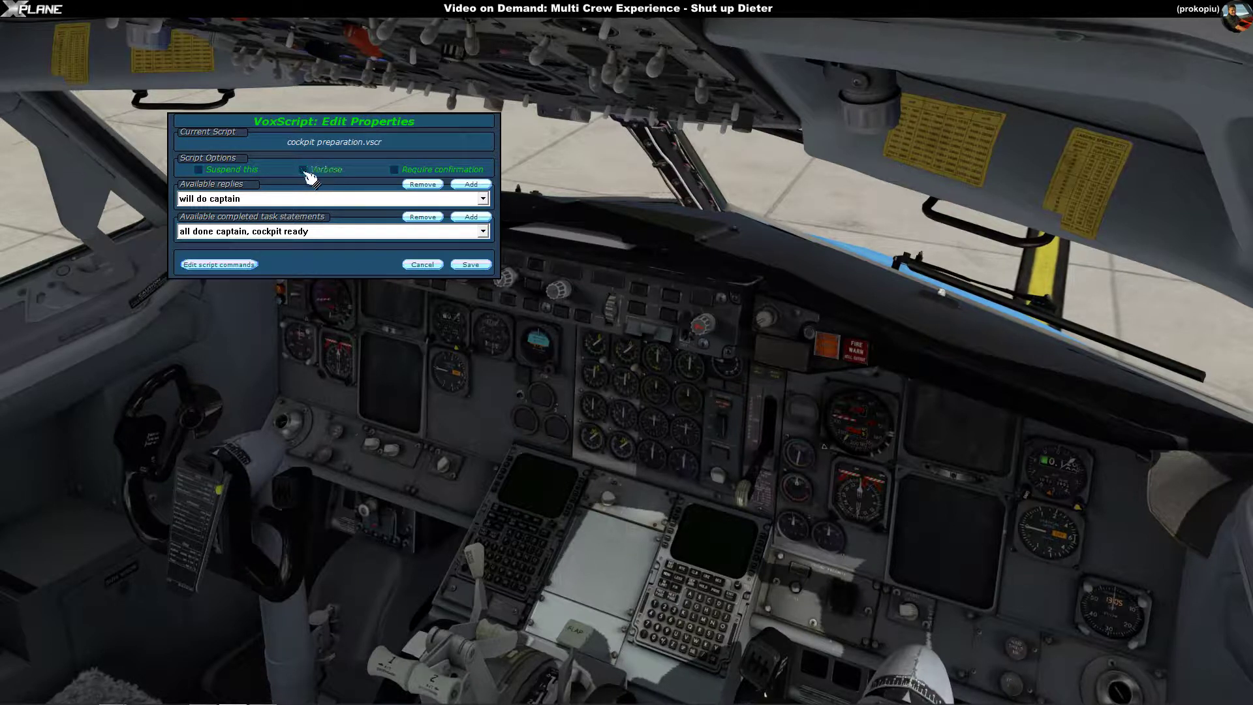
click(472, 265)
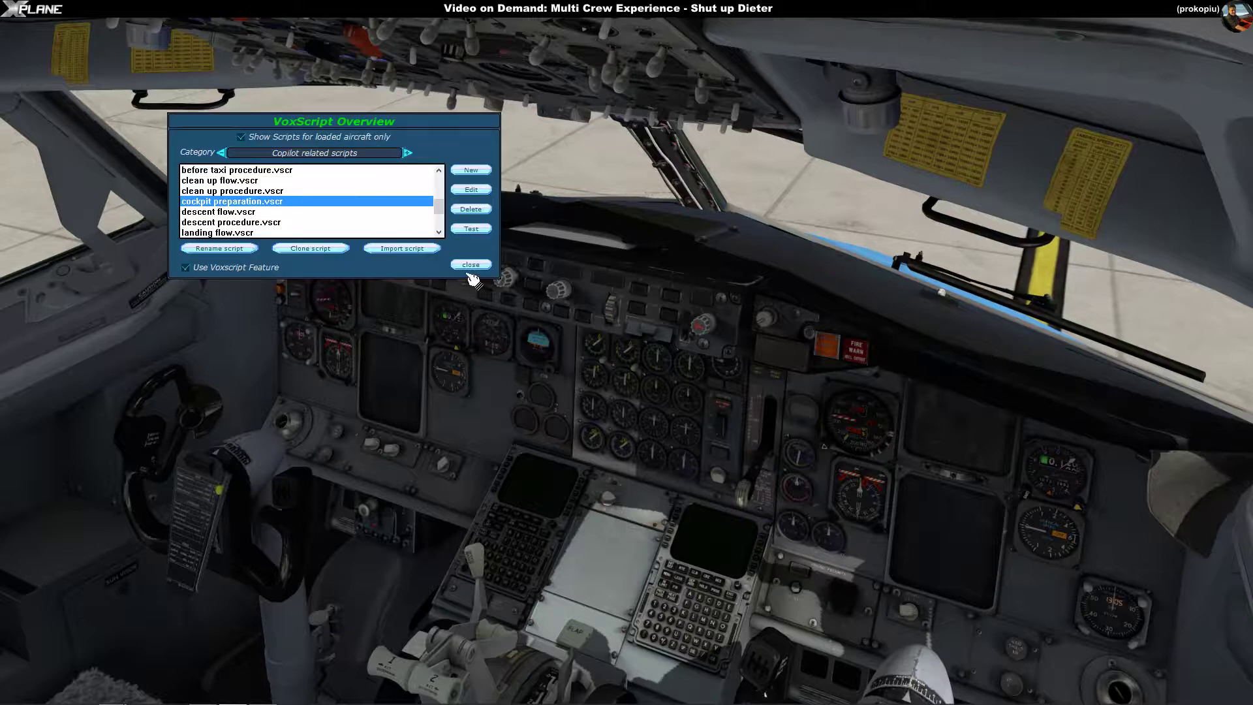
click(471, 264)
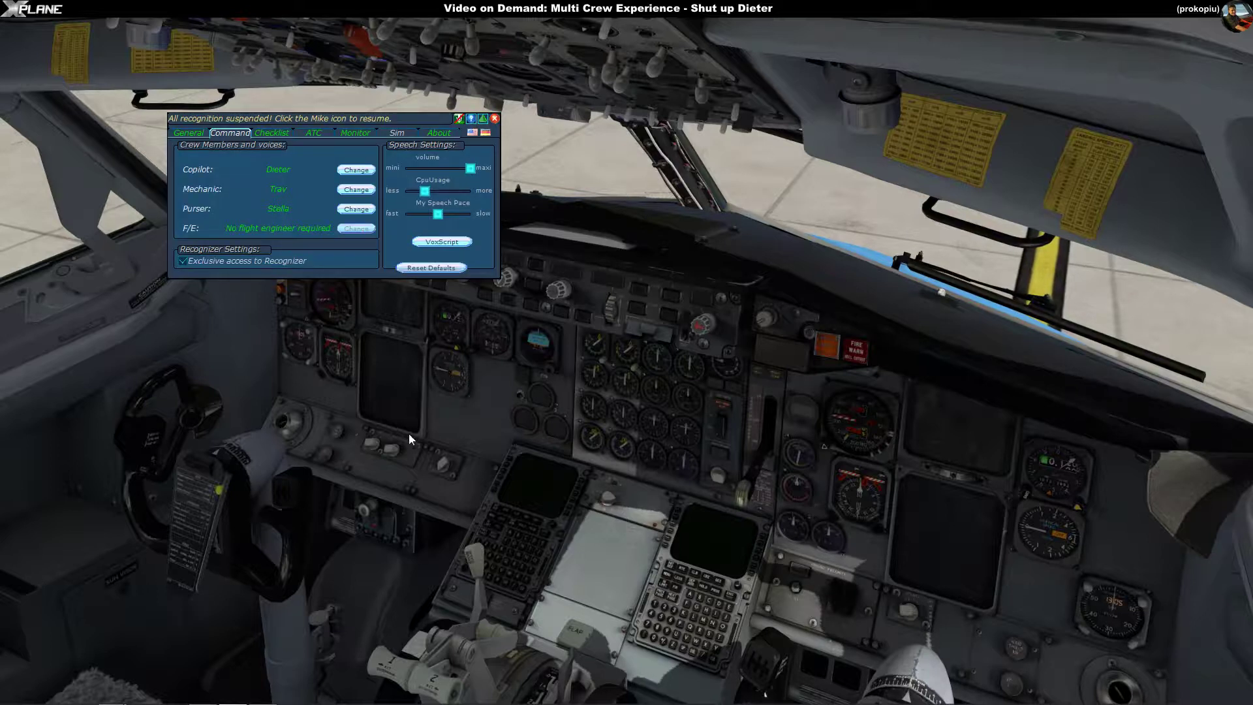
- Apply the Cold and Dark start-up state in the Preflight Menu and resume MCE speech recognition
mouse_move(5, 274)
click(41, 264)
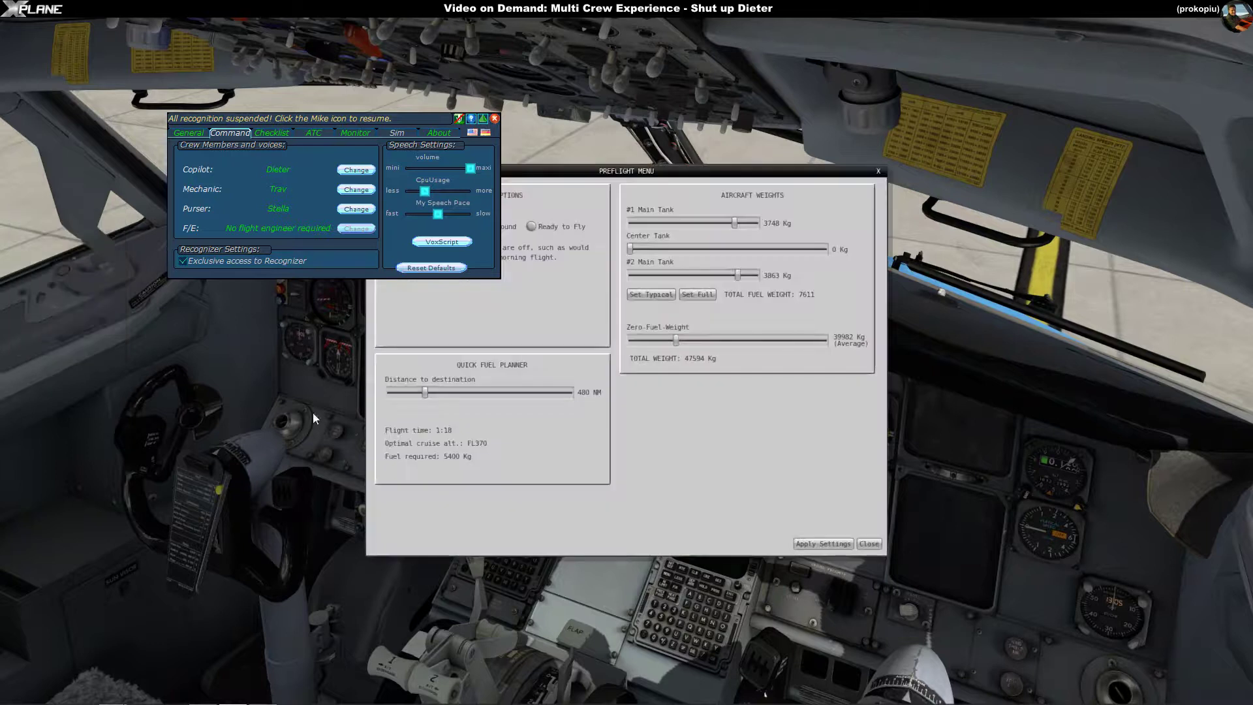
drag(404, 137, 299, 90)
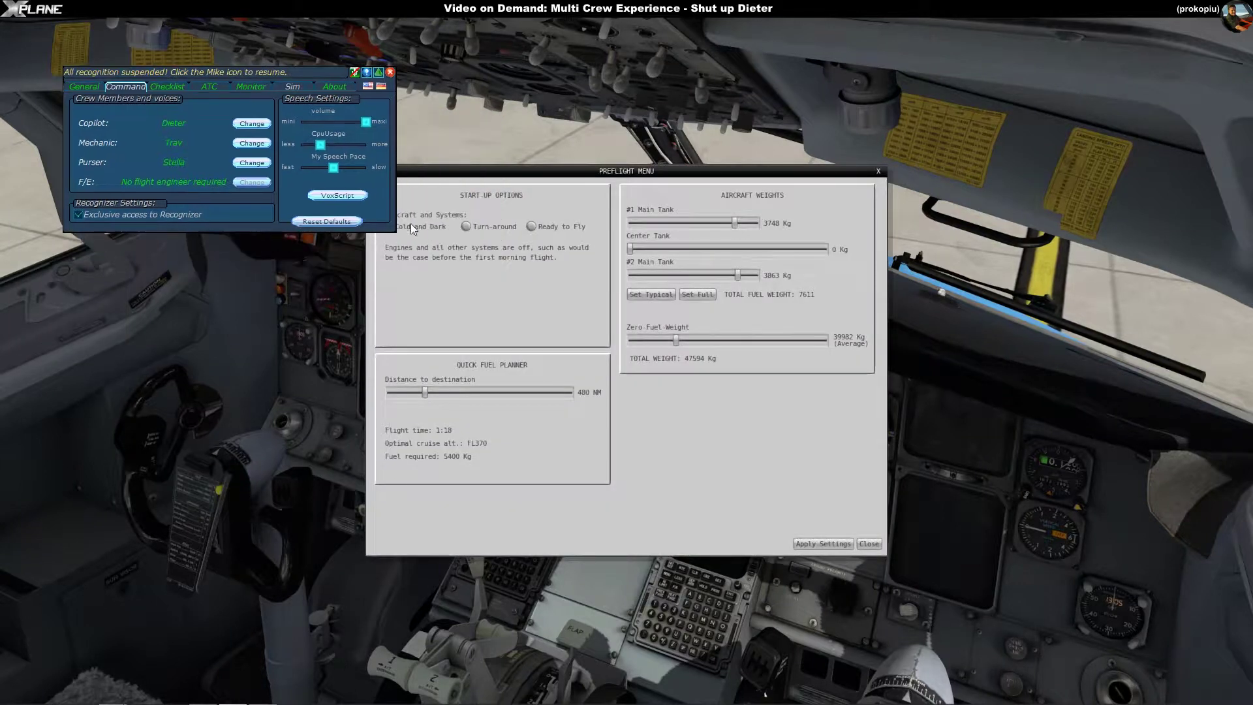
click(824, 543)
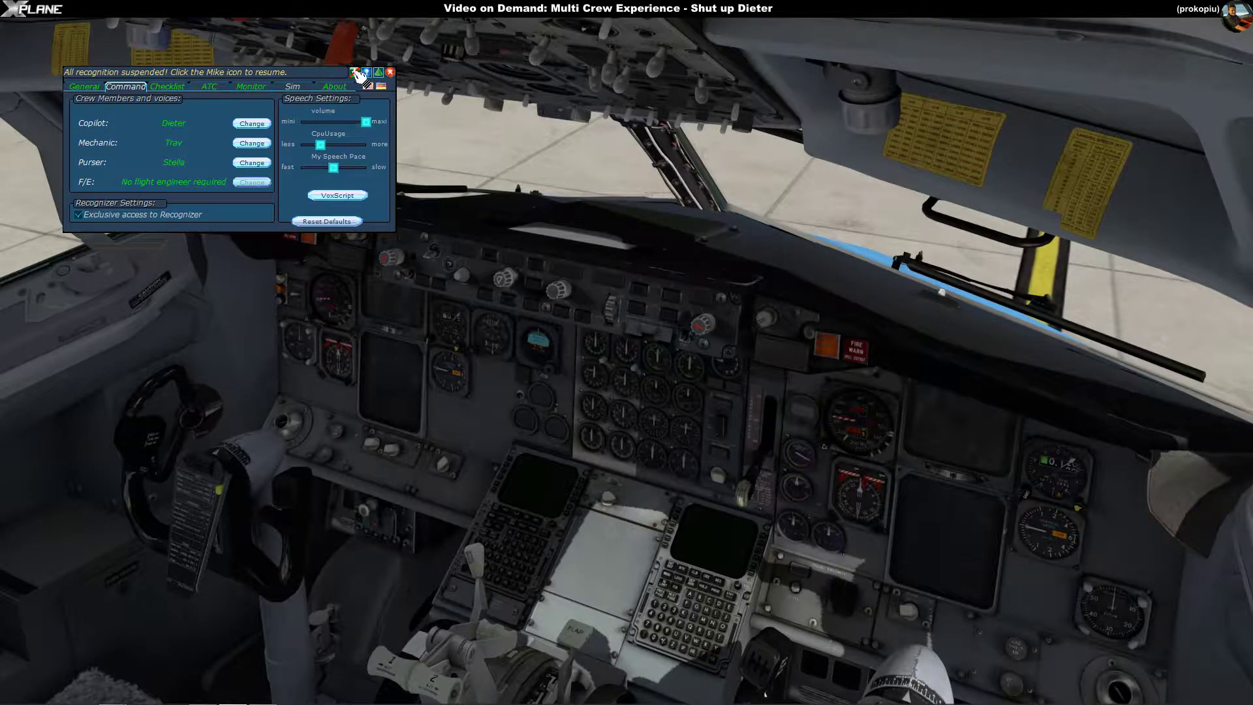
click(356, 73)
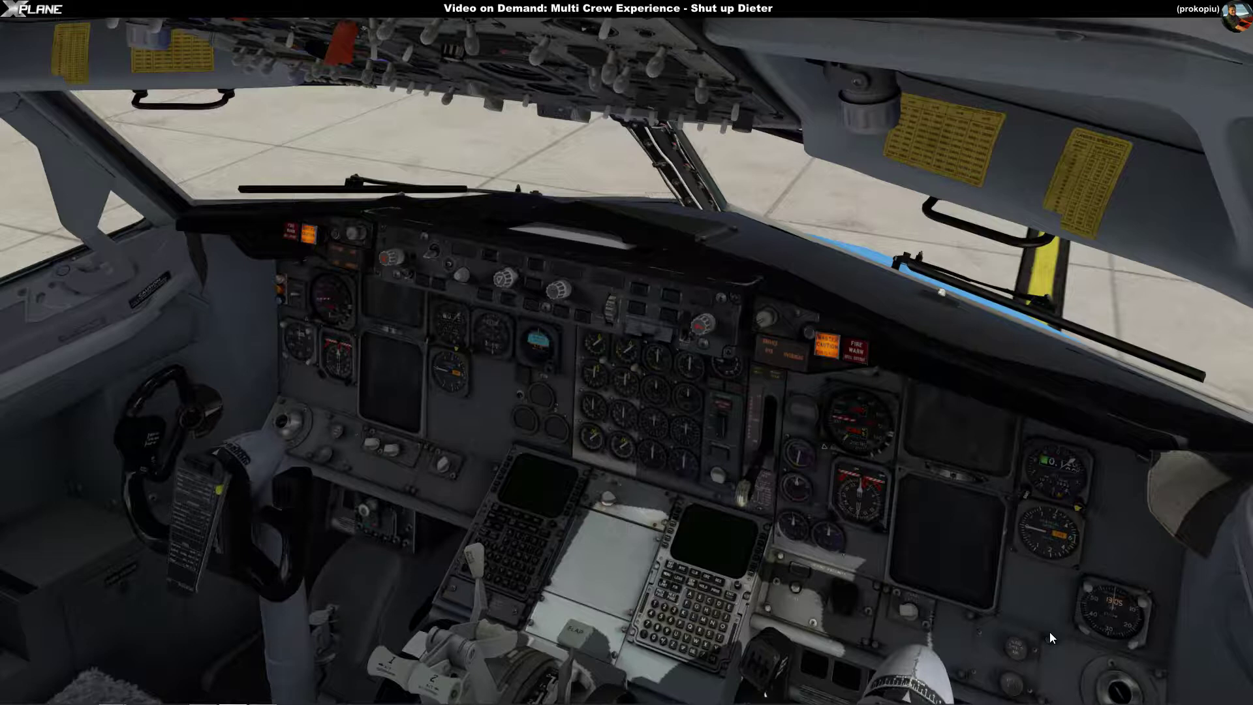
- Reset the first officer's master caution and switch both APU generators on at the overhead panel
click(827, 345)
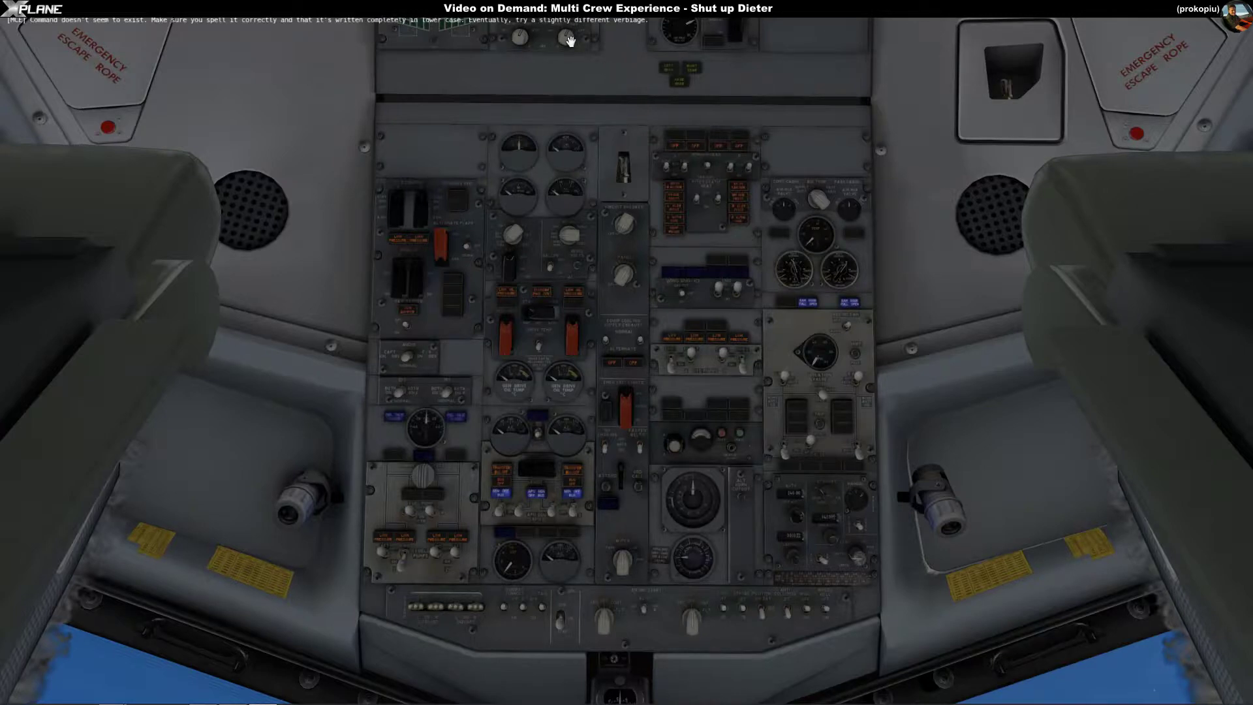
mouse_move(269, 26)
click(524, 513)
click(555, 514)
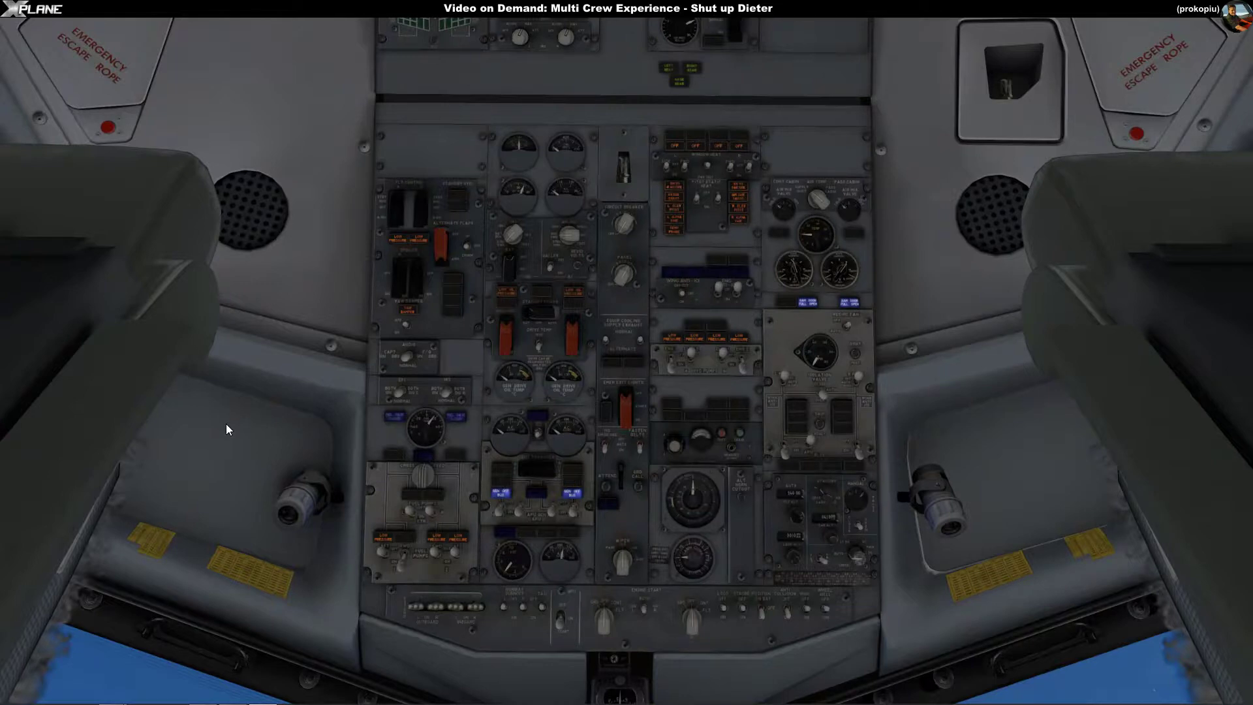
- Reset the master caution light on the captain's side
key(KP_8)
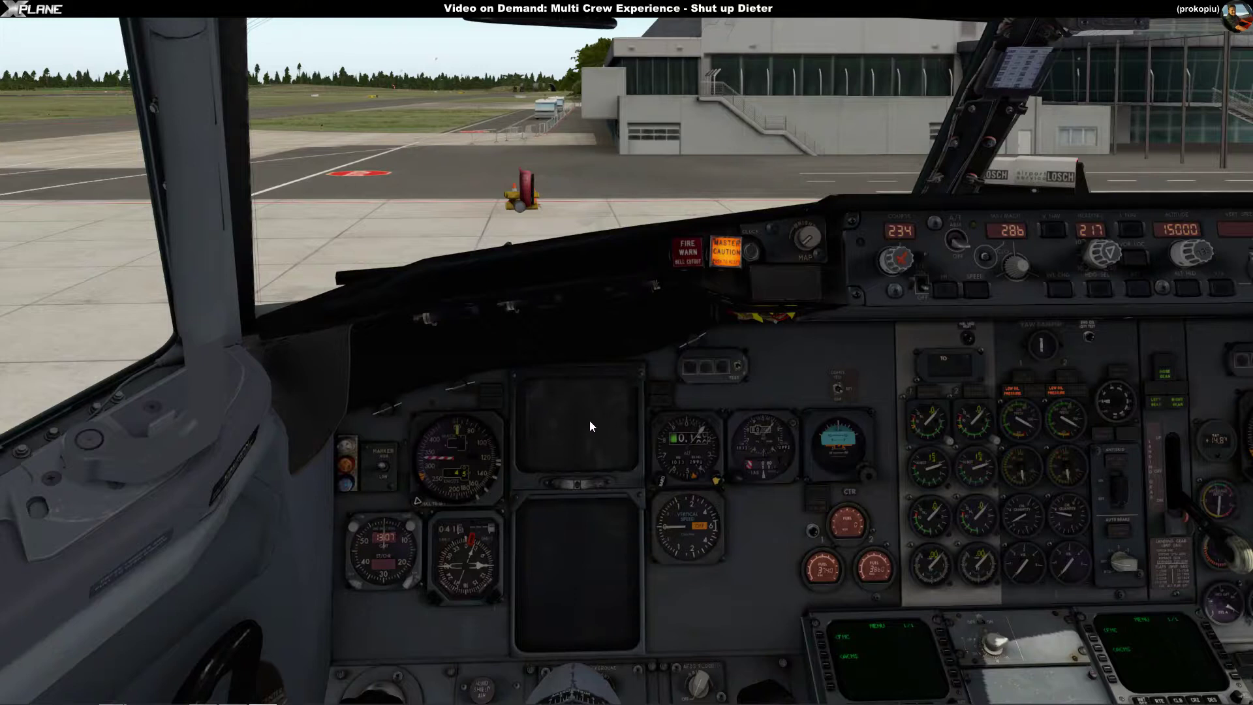
key(KP_2)
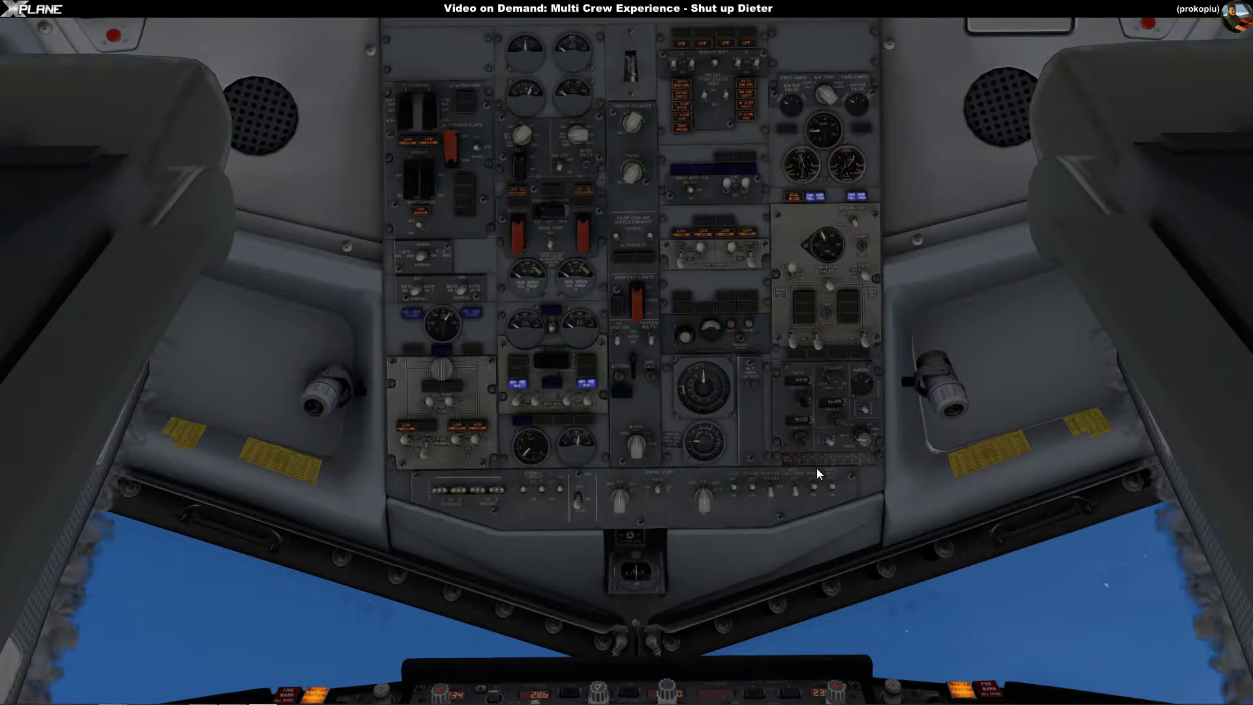
key(KP_8)
click(726, 252)
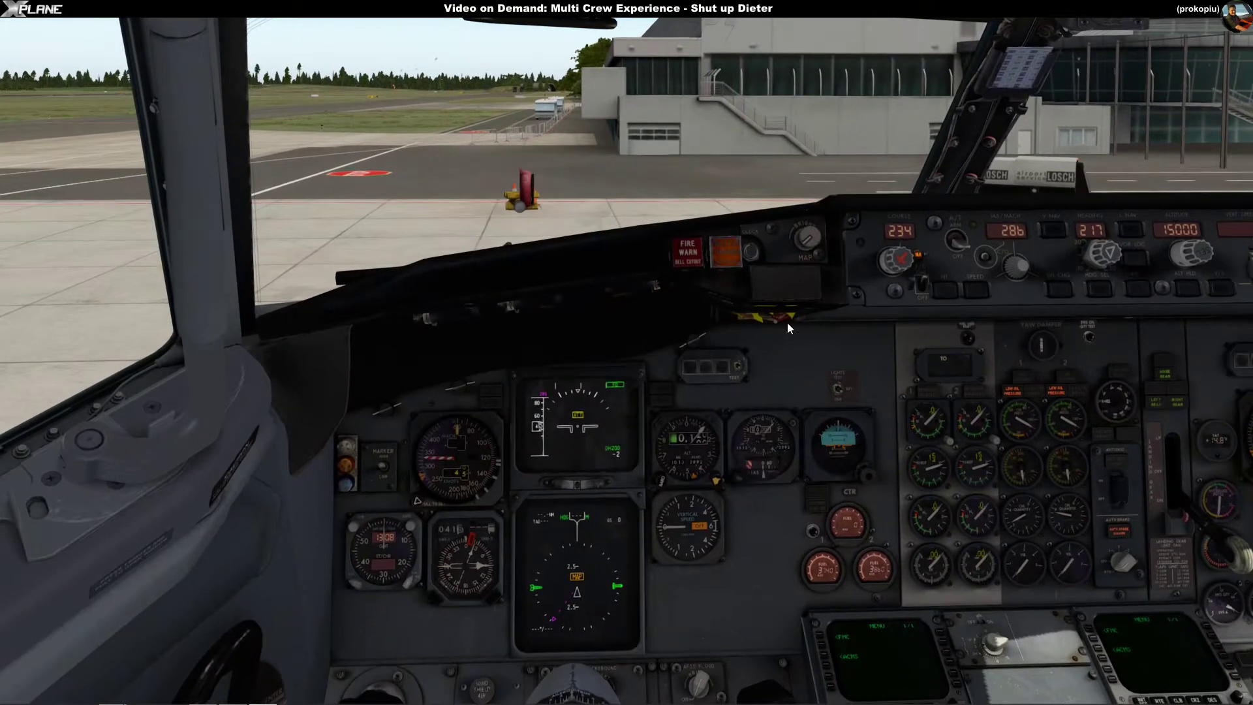
- Look over the captain's side console, main instrument panel, overhead panel and throttle quadrant
key(KP_1)
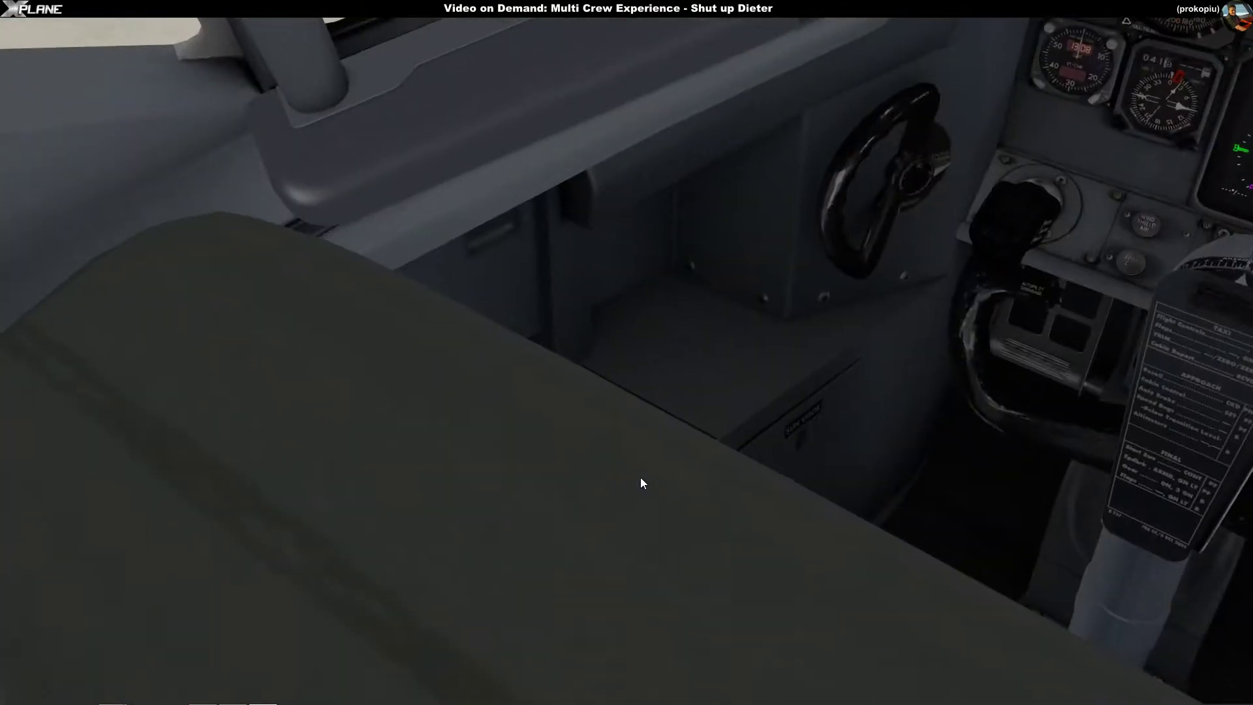
key(KP_1)
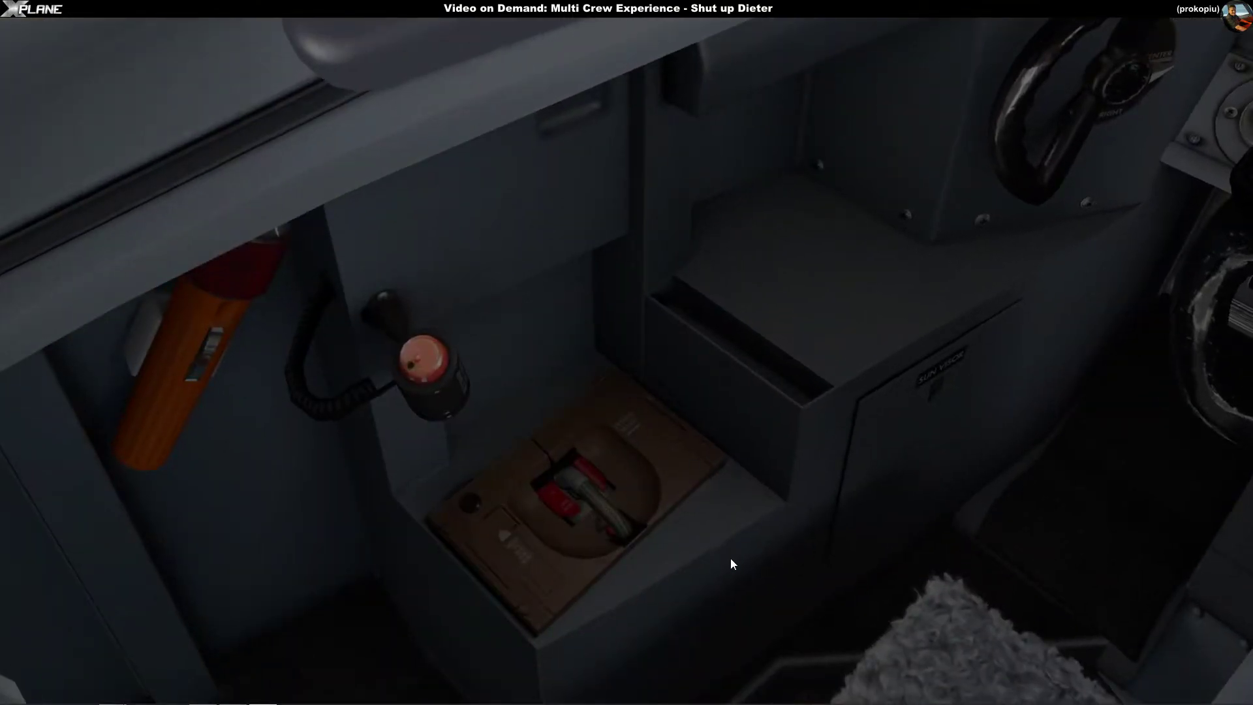
key(KP_5)
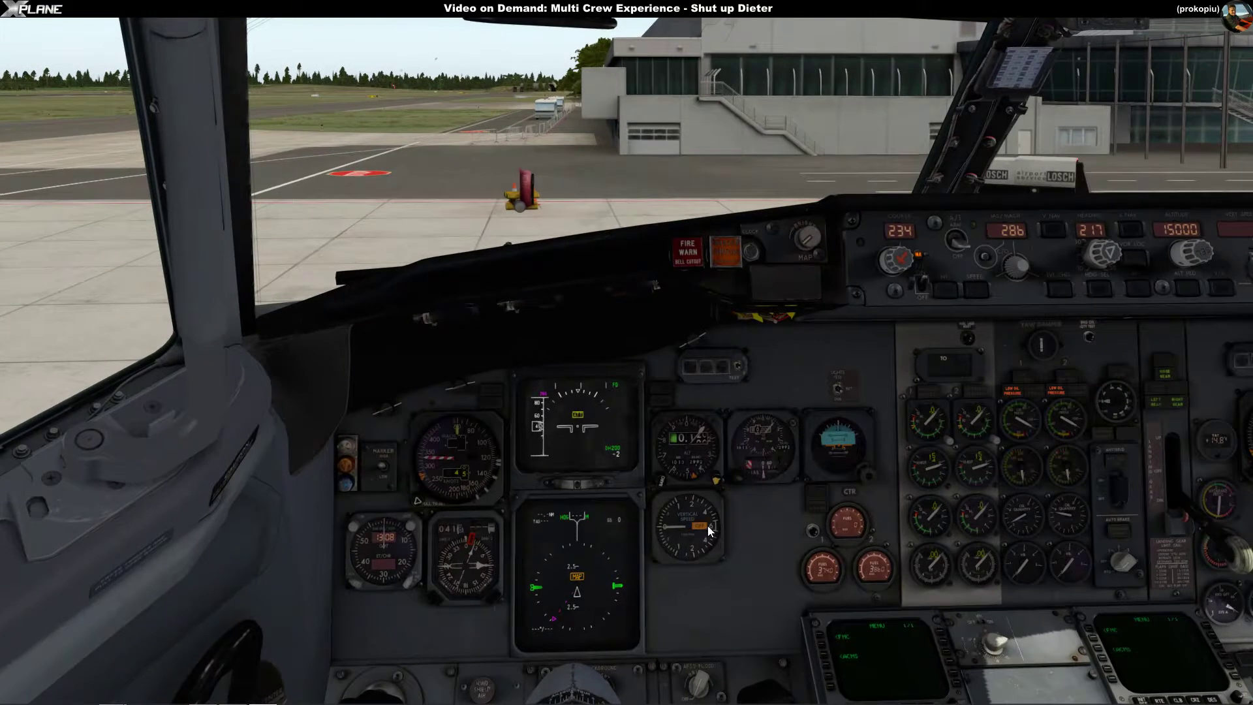
key(KP_8)
key(KP_8)
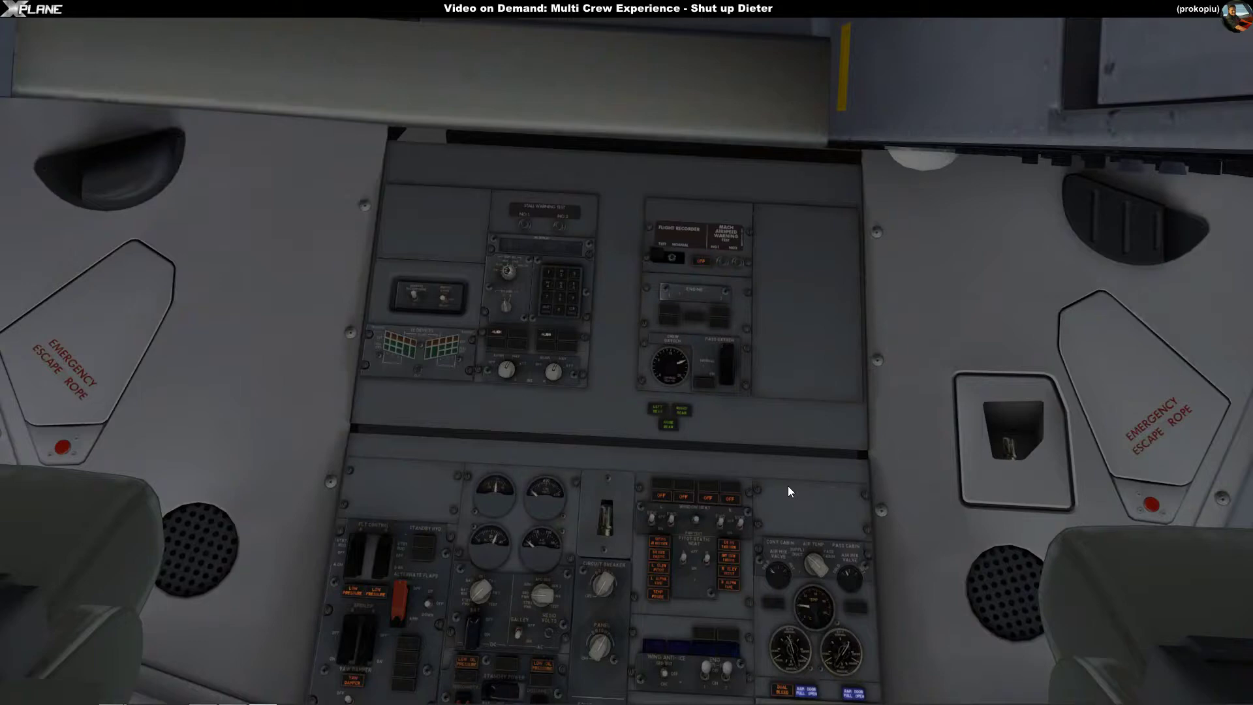
key(KP_1)
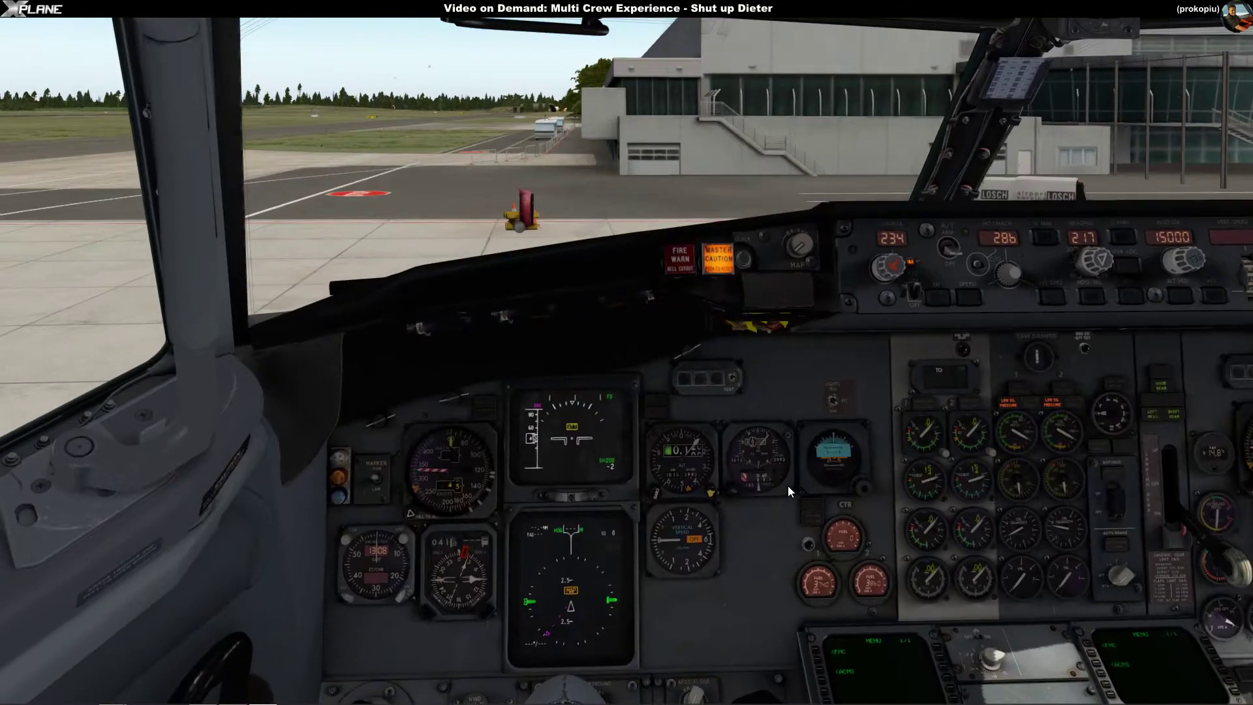
key(KP_3)
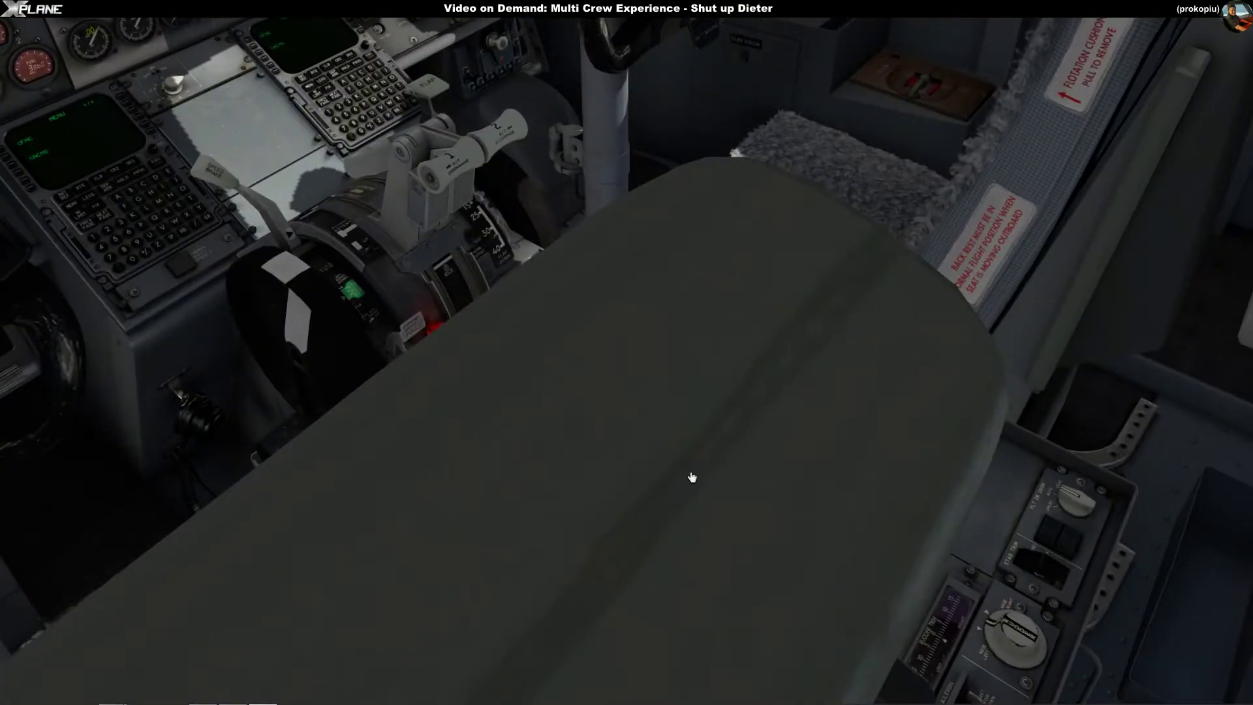
- Suspend all MCE speech recognition again
key(Num_Lock)
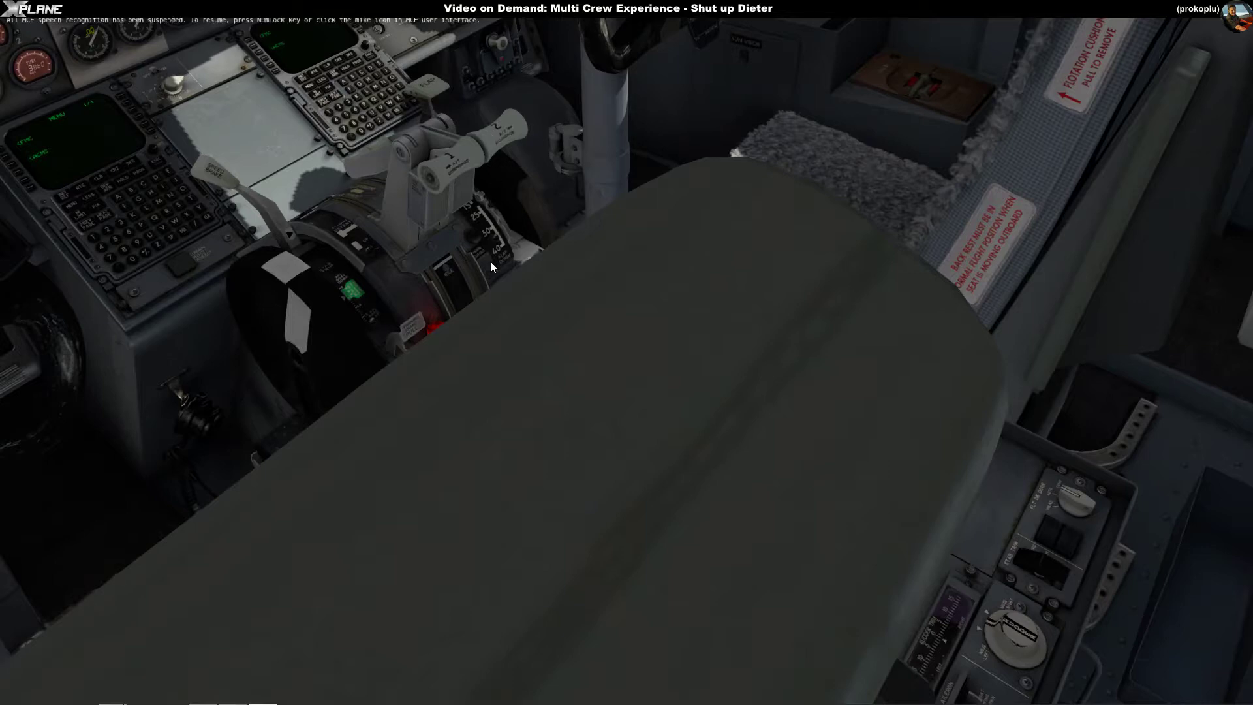
key(KP_1)
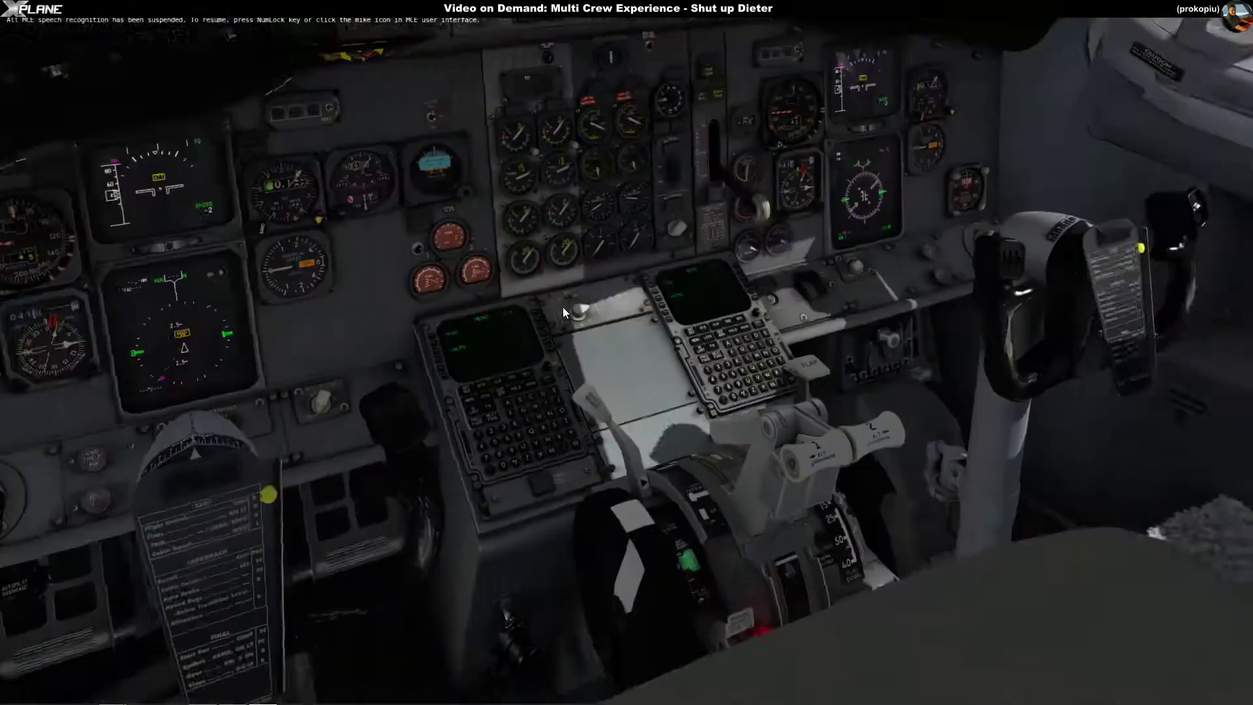
key(KP_3)
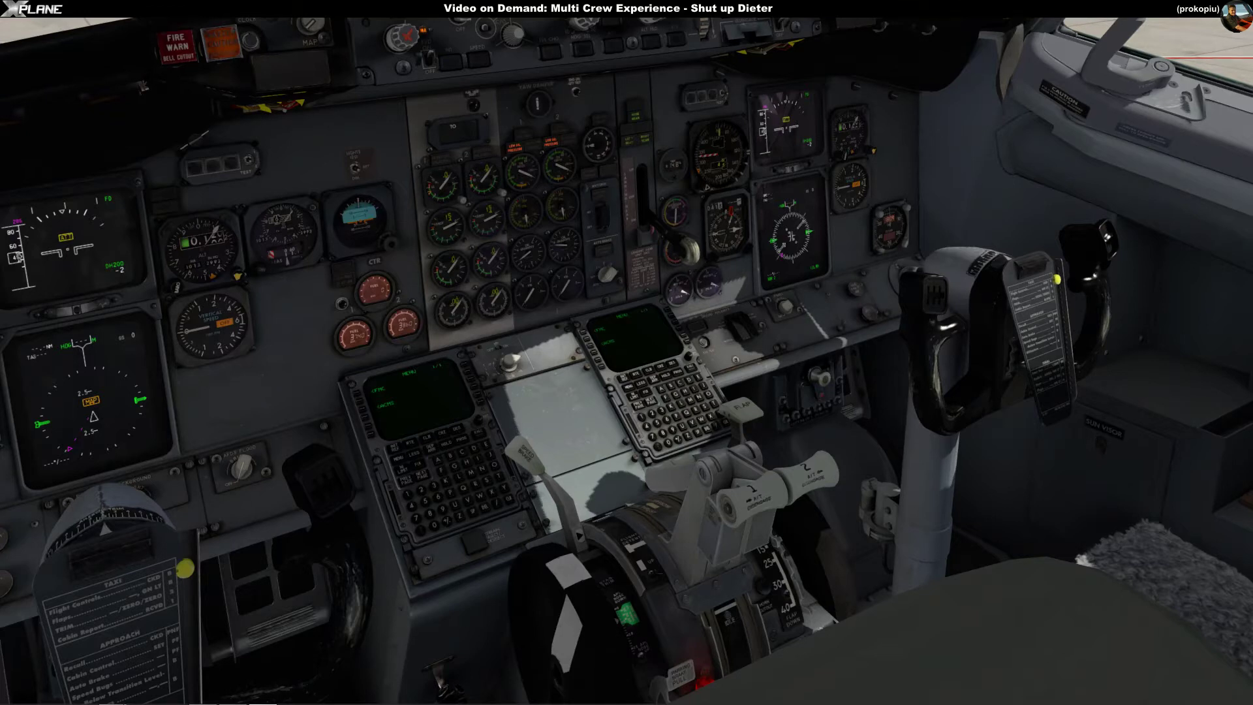
- Expand the MCE window and review the first officer behaviour settings in the Advanced Options, including Talks a lot
mouse_move(839, 25)
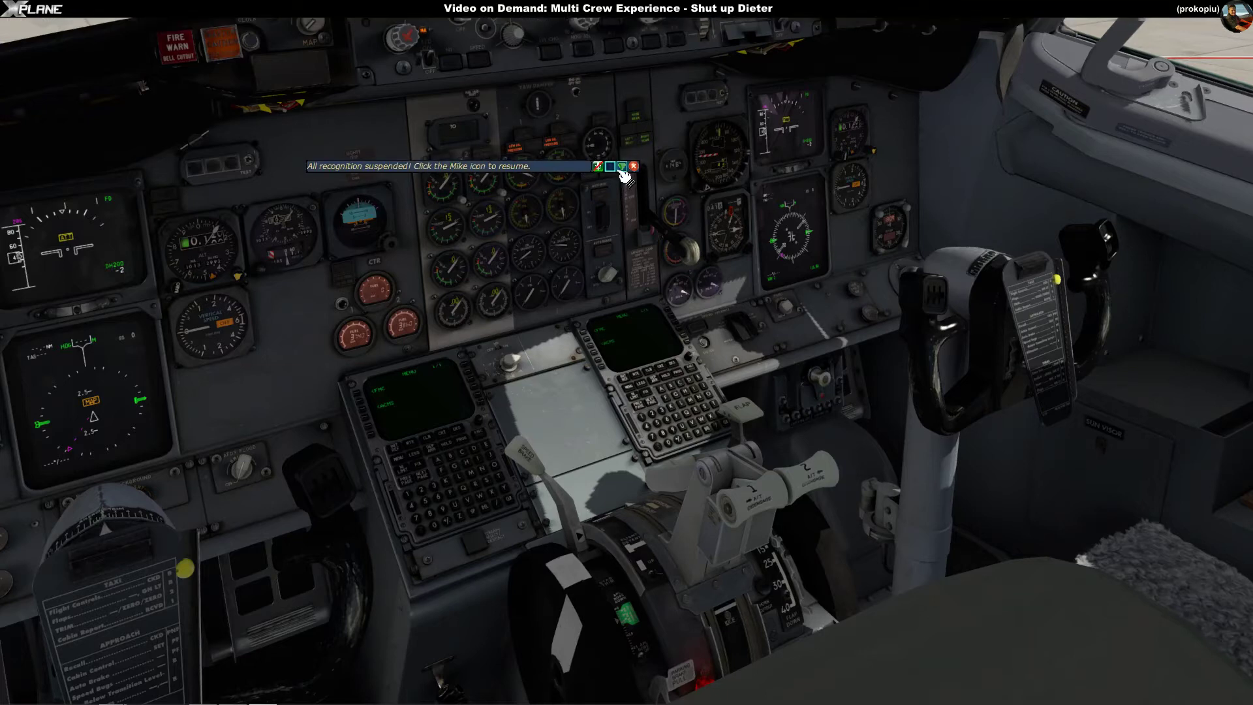
click(622, 167)
click(331, 181)
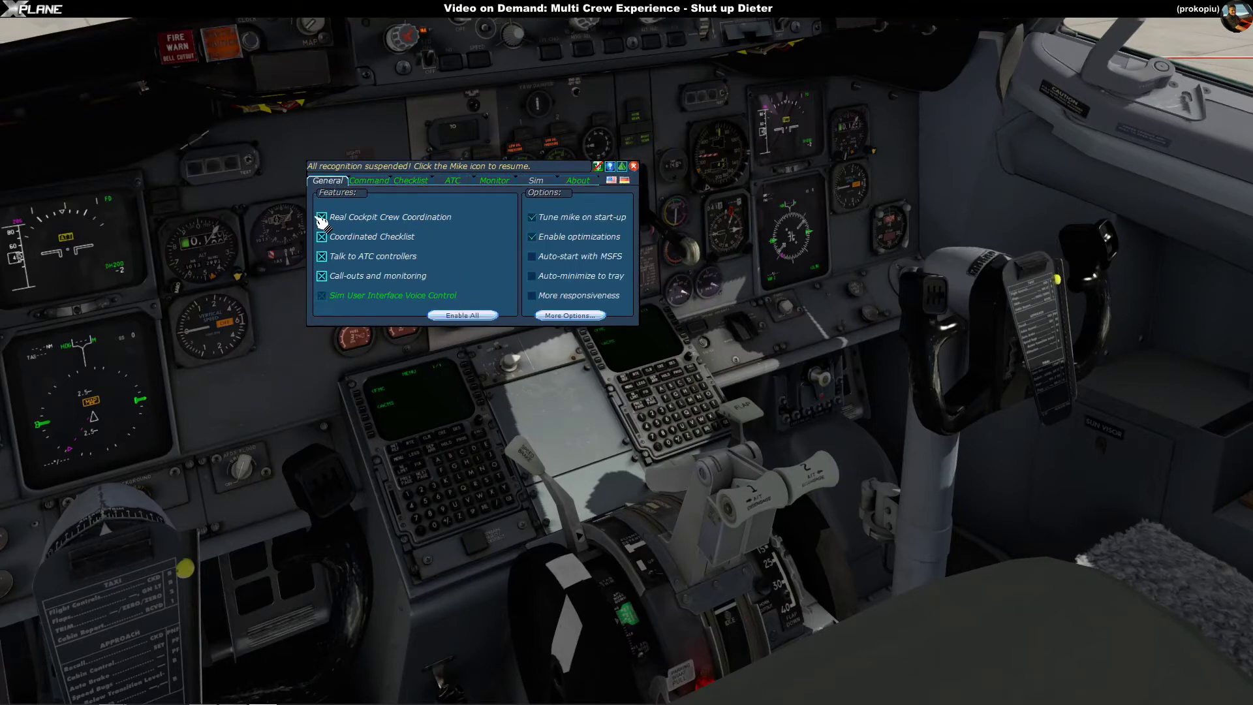
click(566, 316)
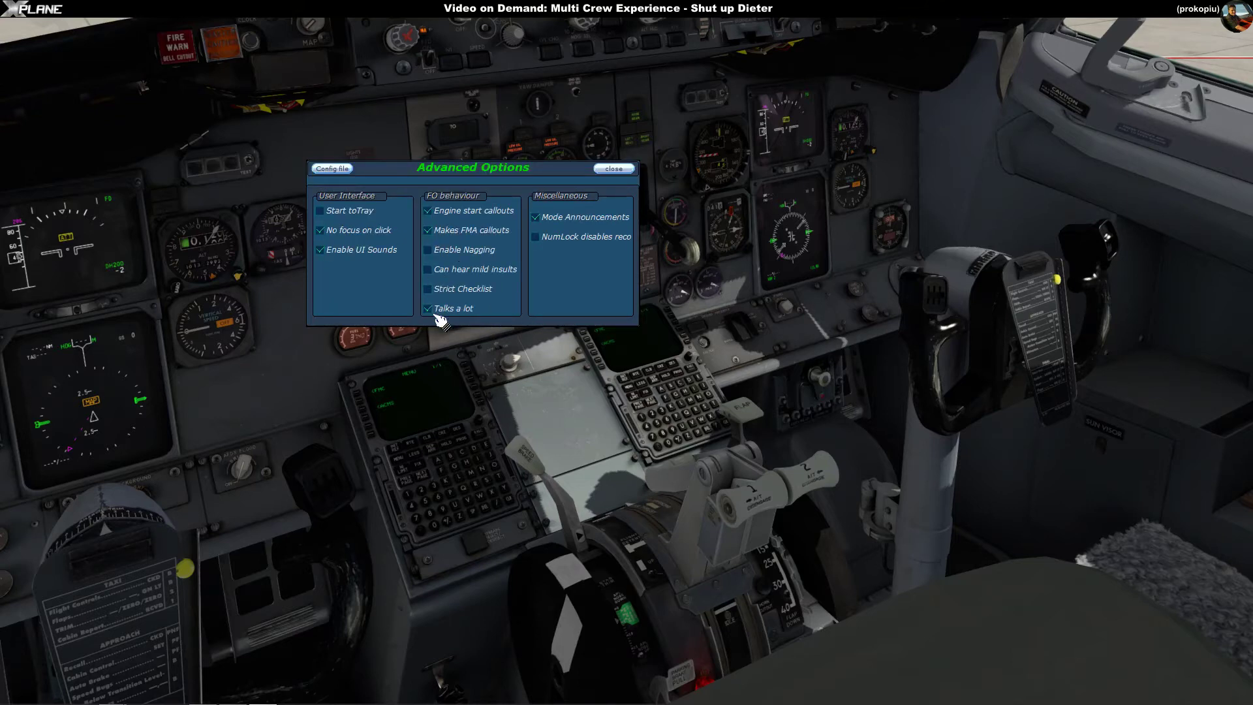
click(629, 169)
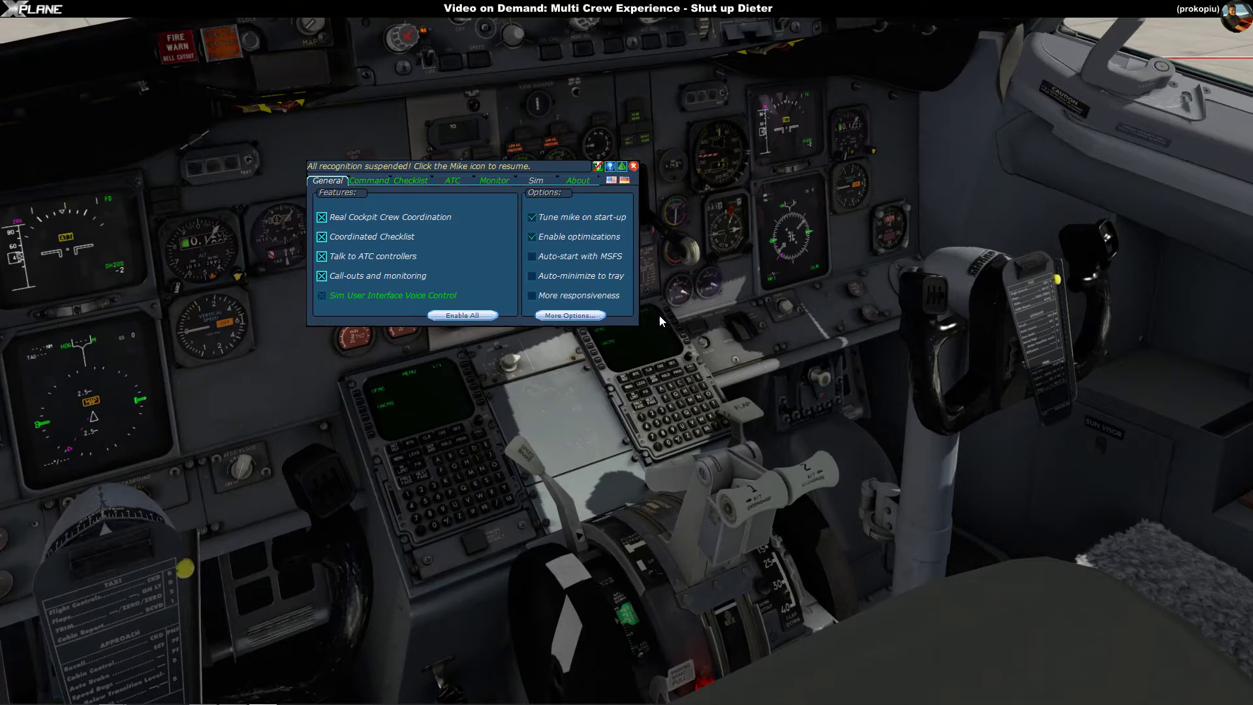
- Check the Verbose option in the VoxScript properties of after landing flow.vscr and after landing procedure.vscr, leaving each without saving
click(382, 183)
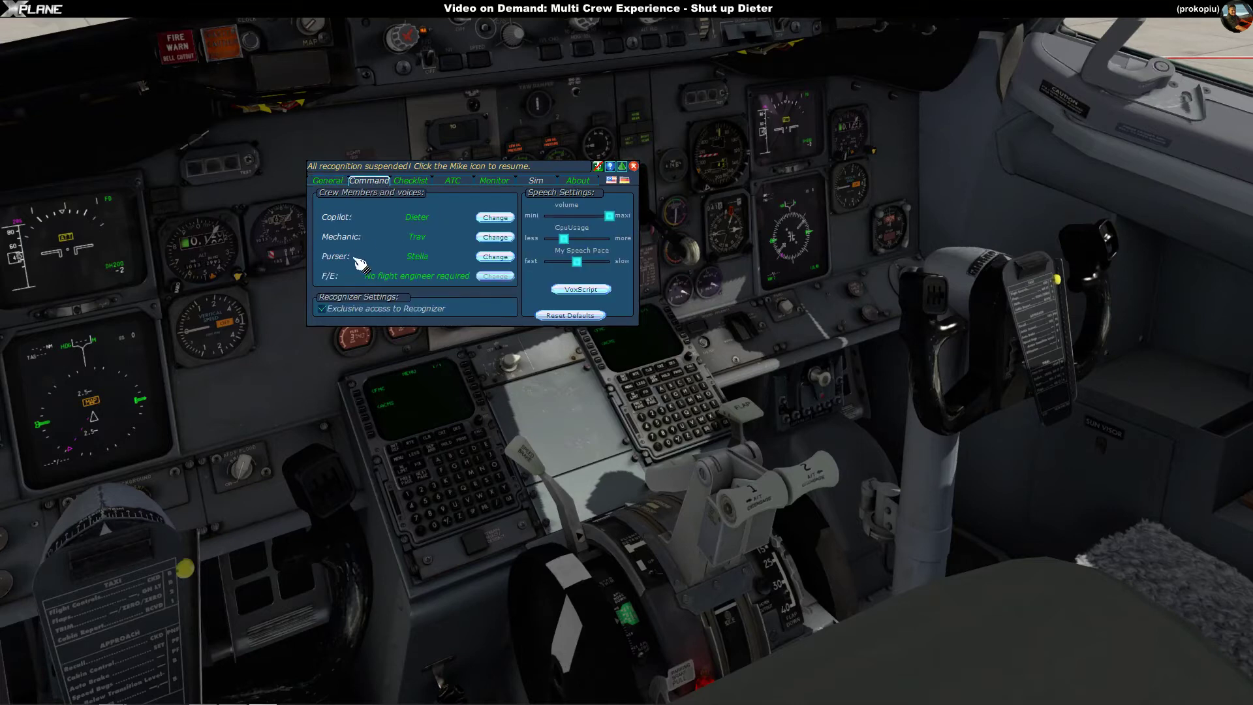
click(598, 291)
click(357, 219)
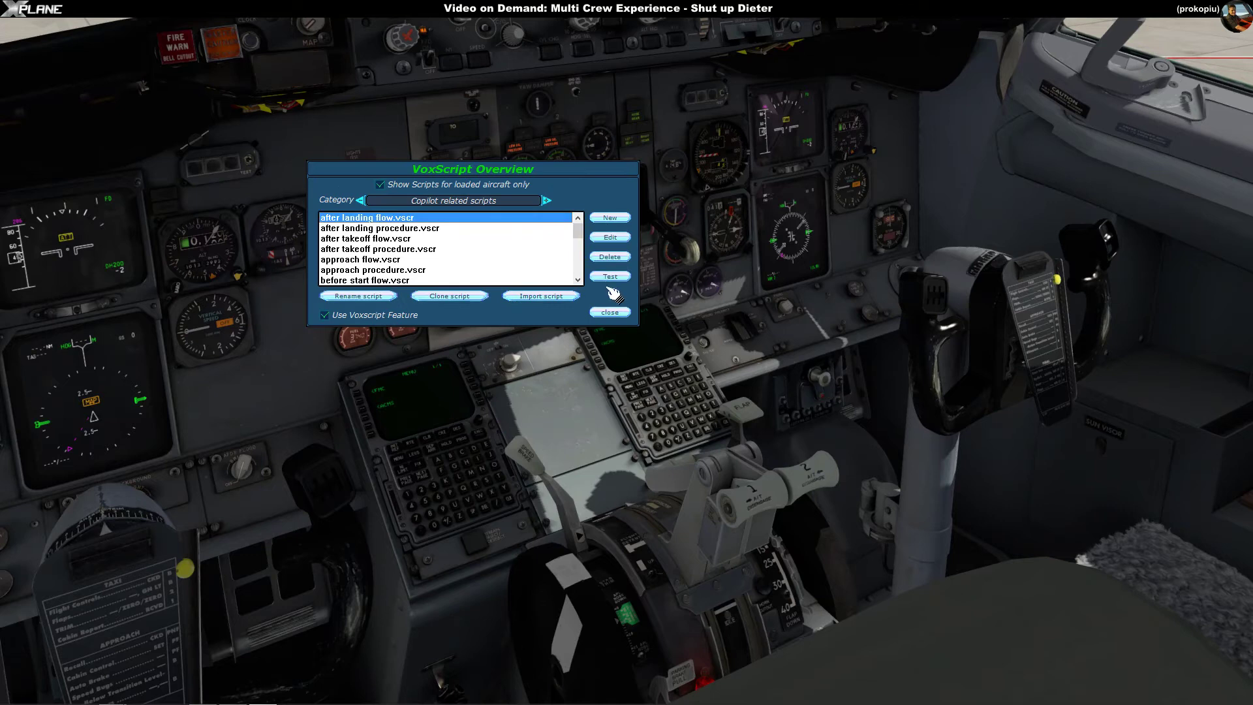
click(611, 239)
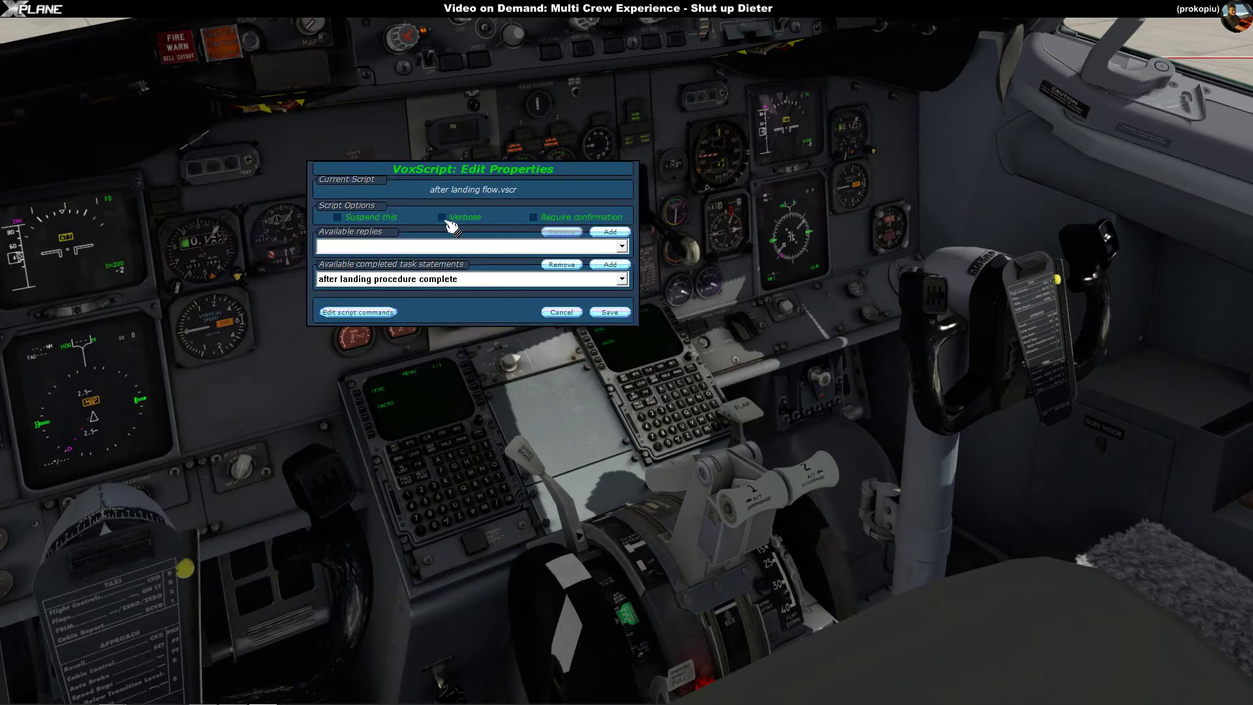
click(563, 313)
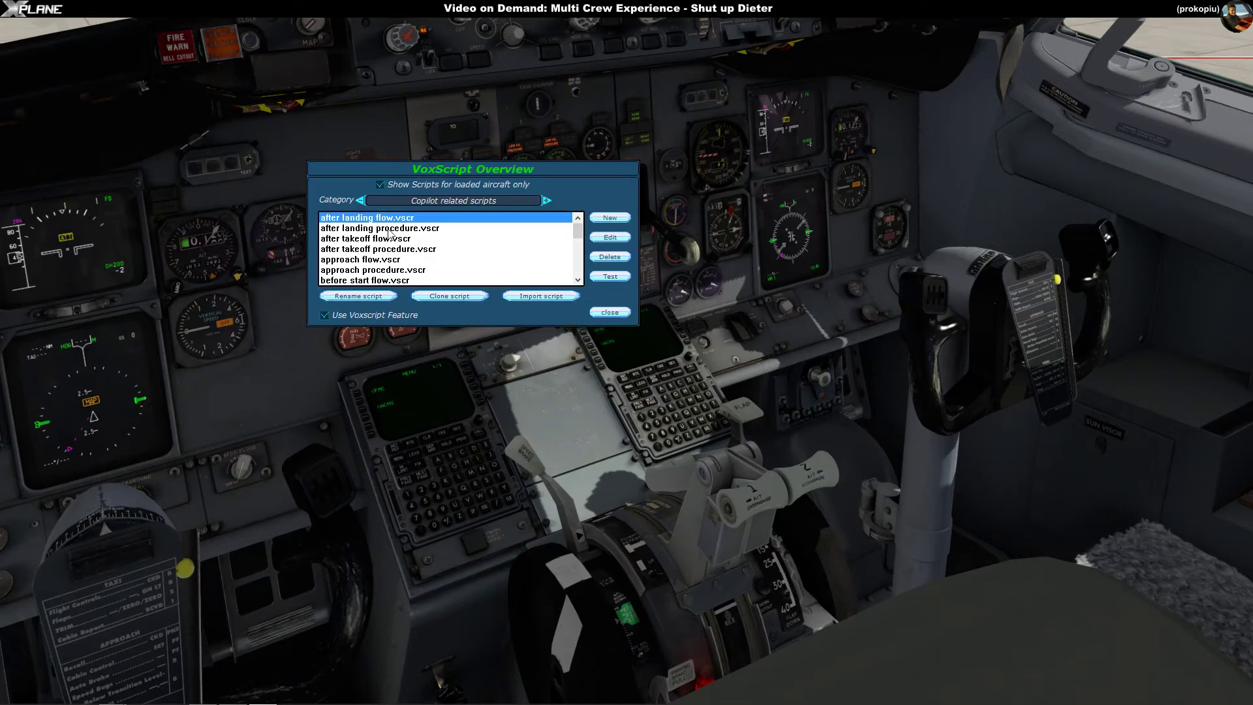
click(389, 230)
click(610, 238)
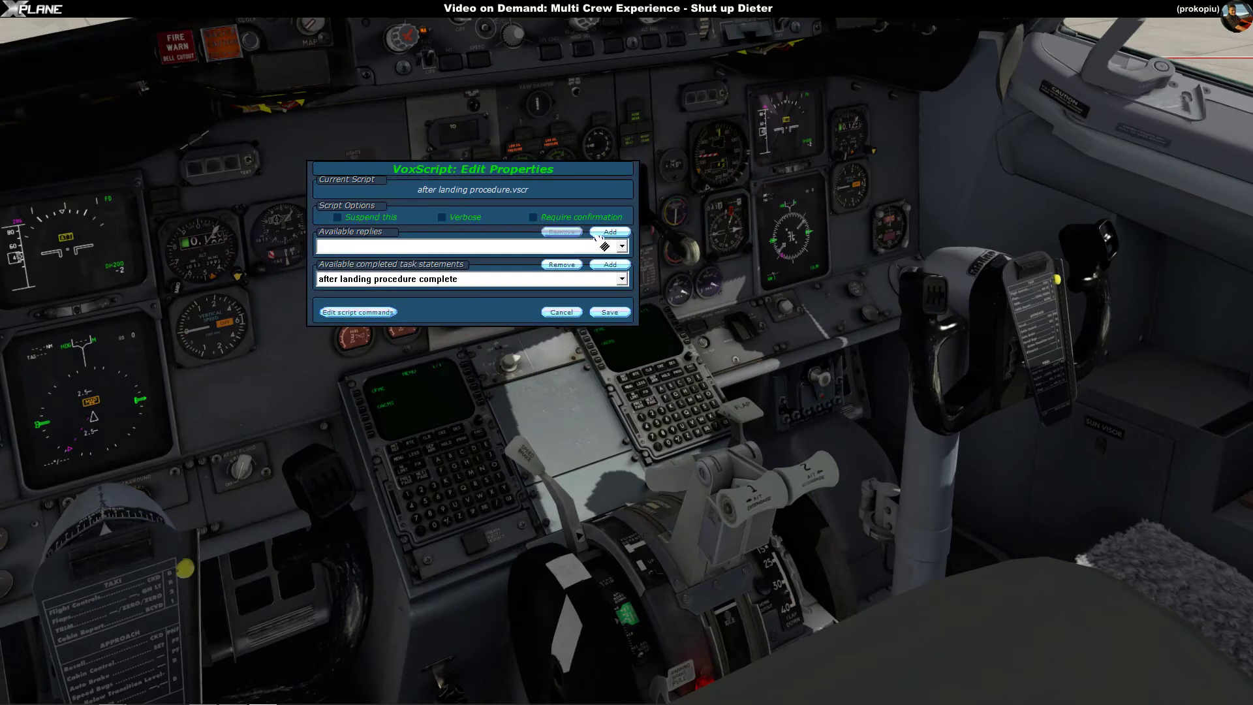
click(579, 313)
- Check the script options of the after takeoff flow, approach flow and before start flow VoxScripts, leaving each without saving
click(410, 240)
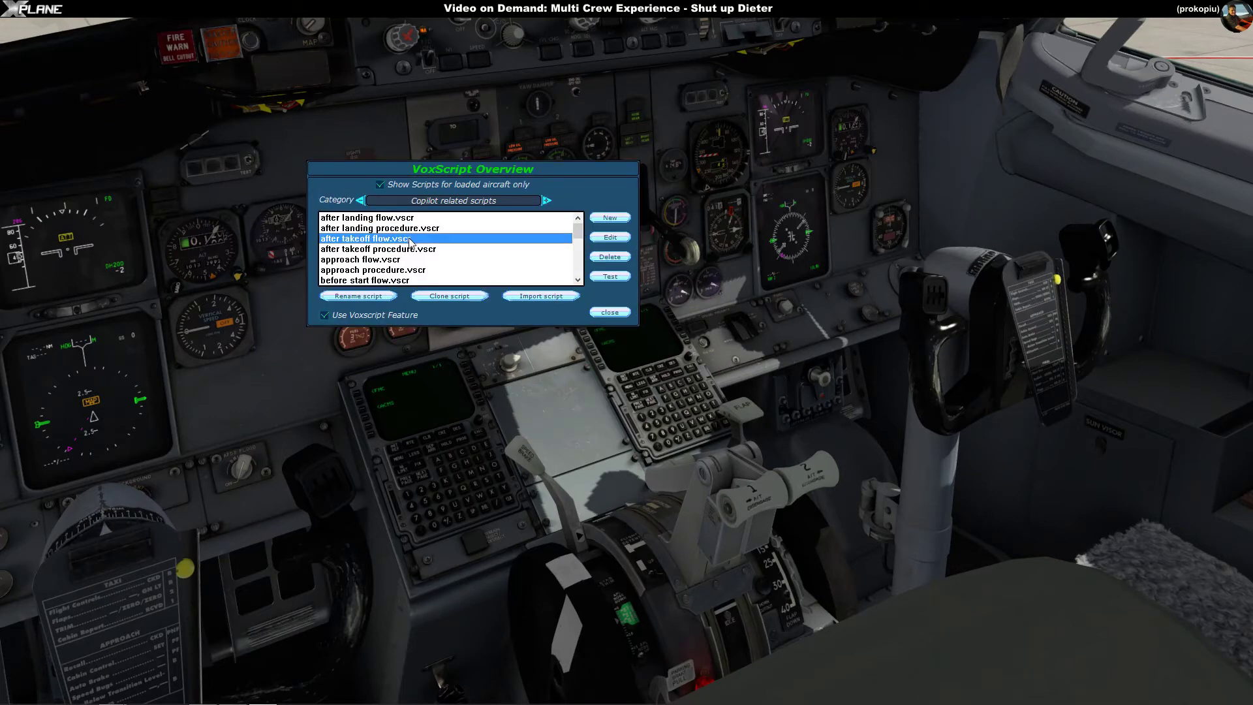
click(610, 238)
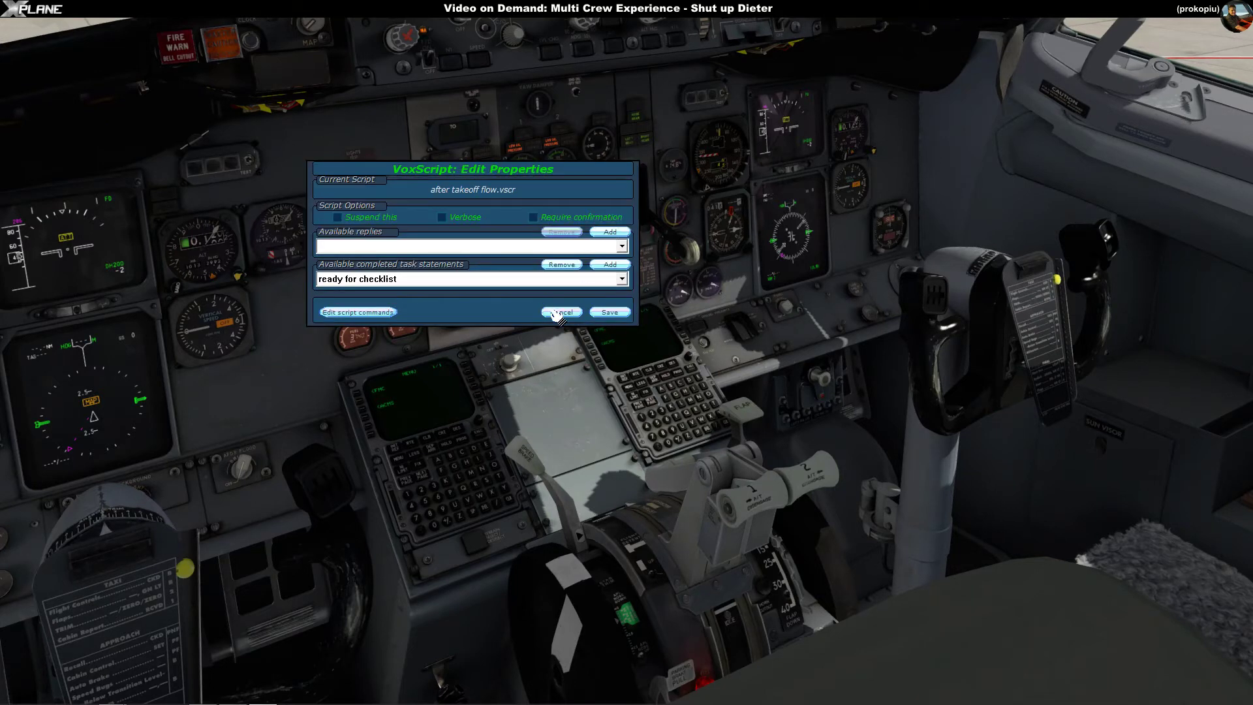
click(558, 312)
click(412, 260)
click(628, 240)
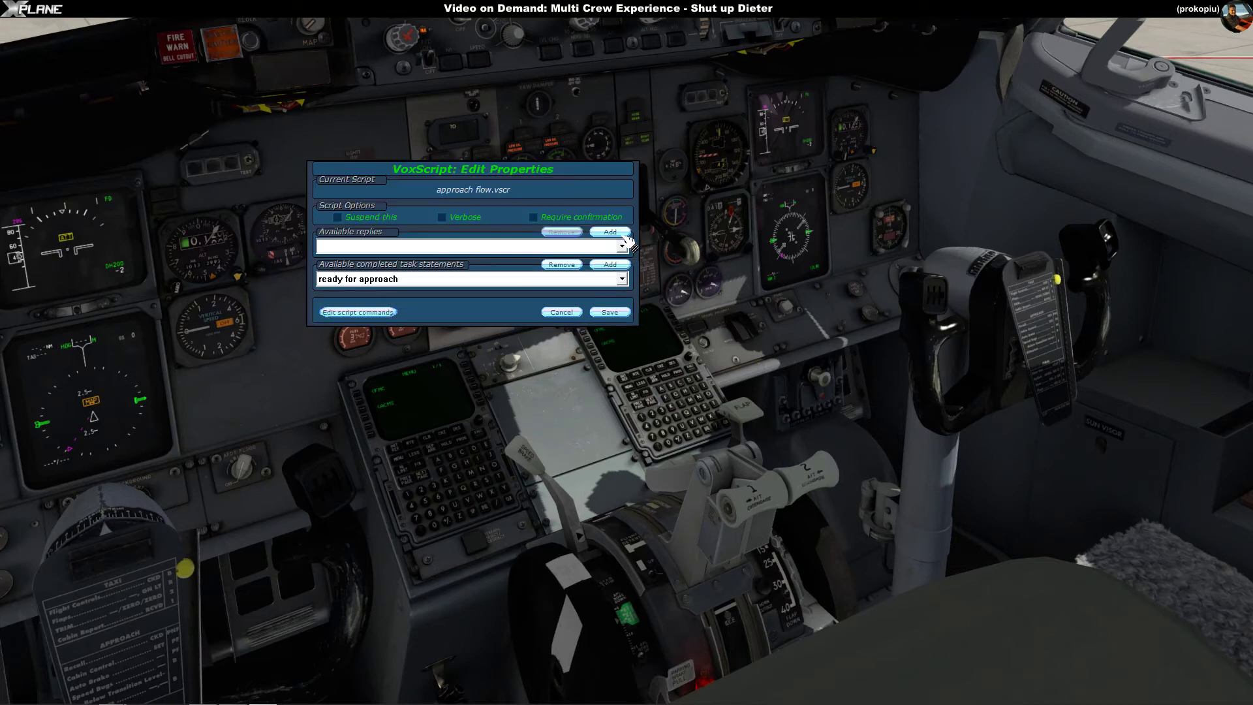
click(560, 313)
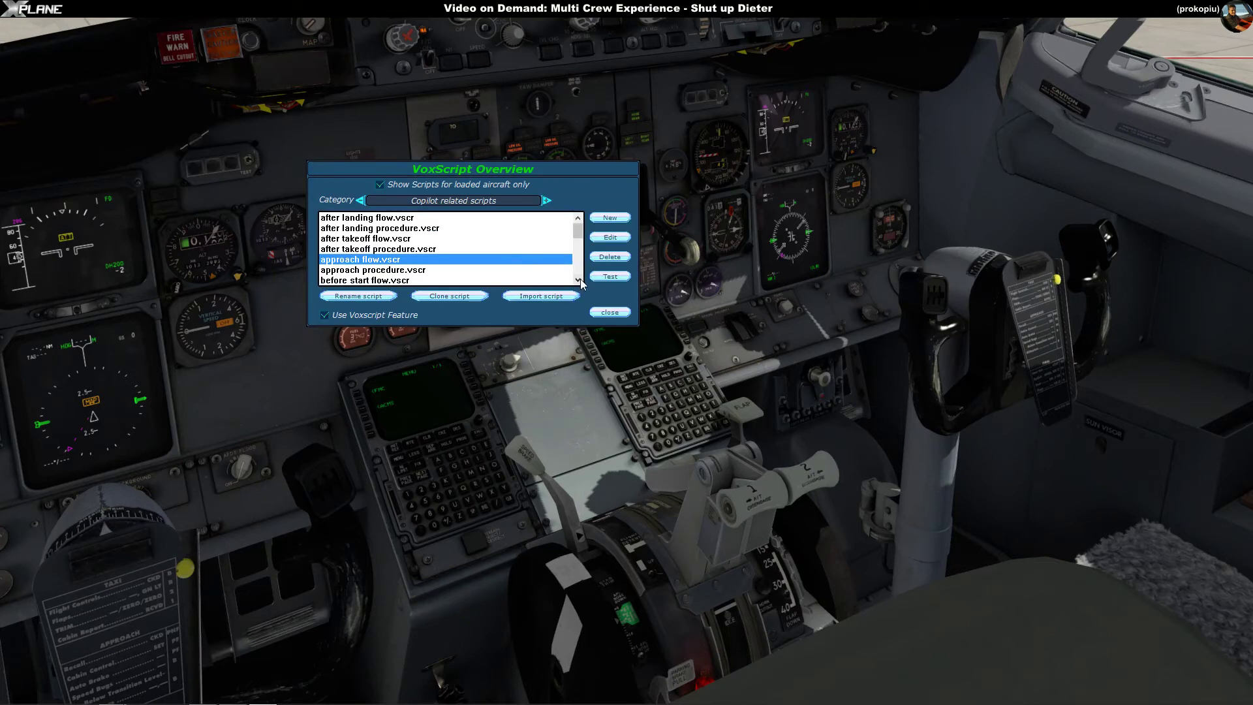
scroll(580, 279, down, 4)
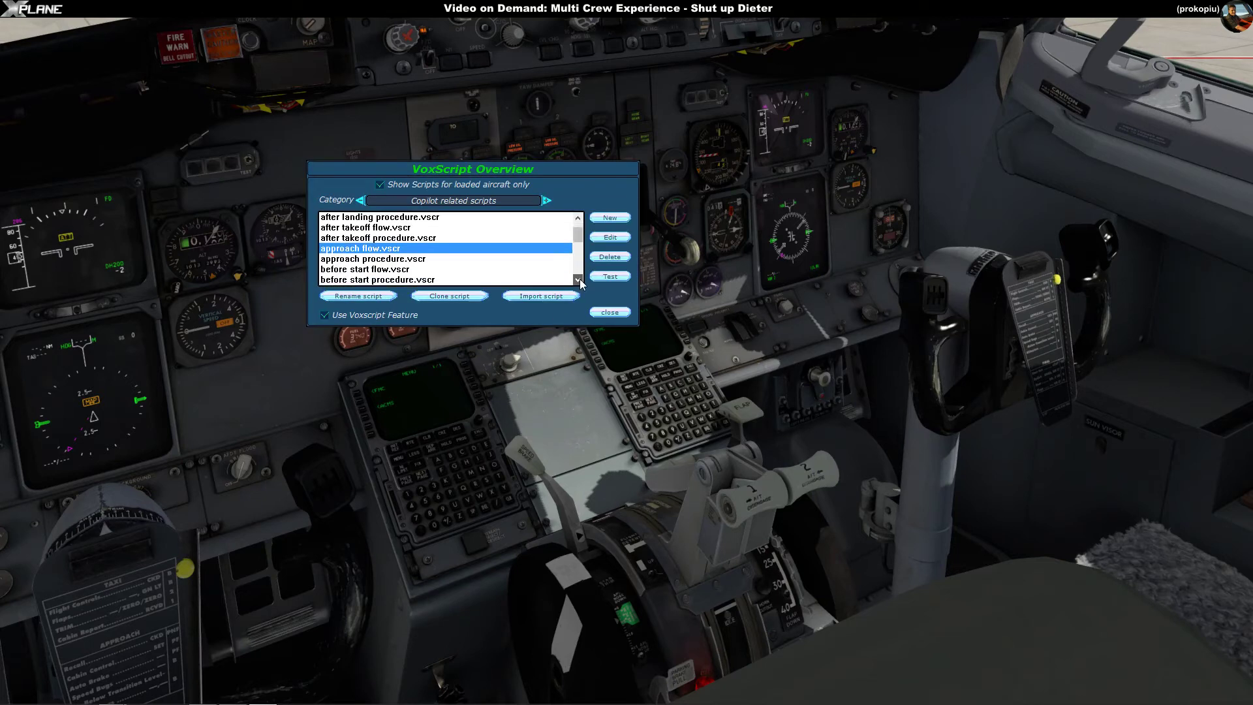
click(611, 237)
click(555, 313)
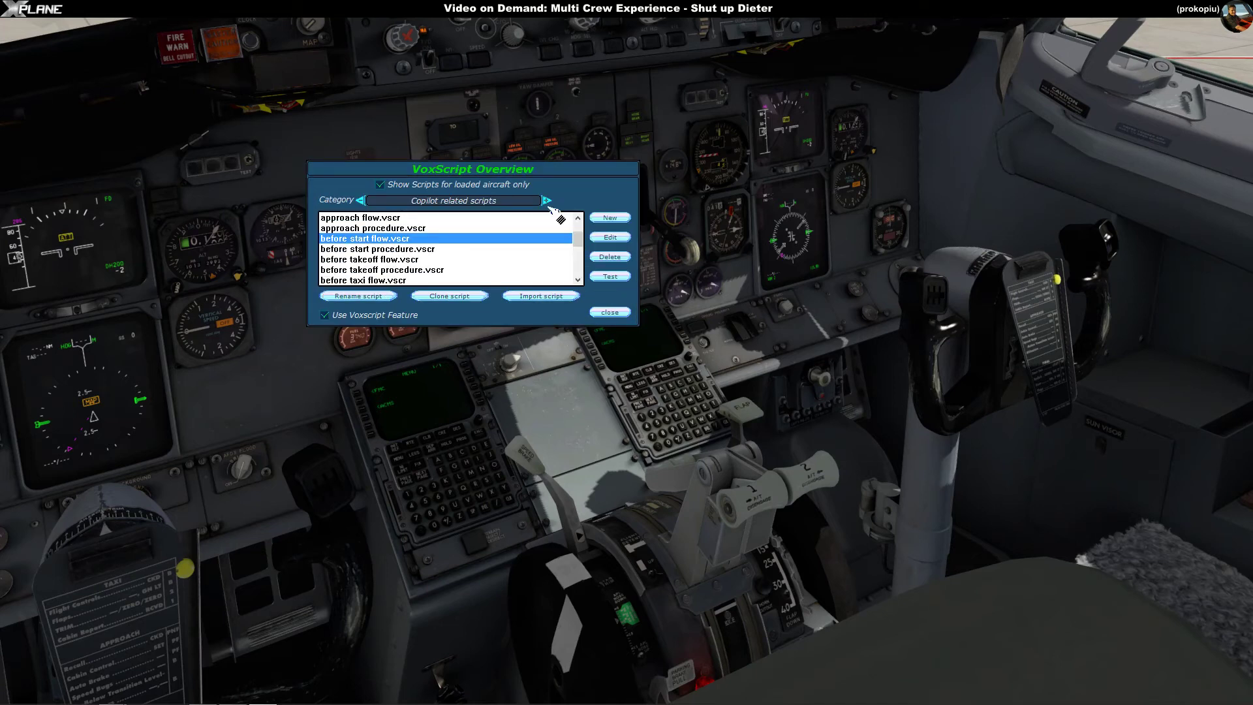